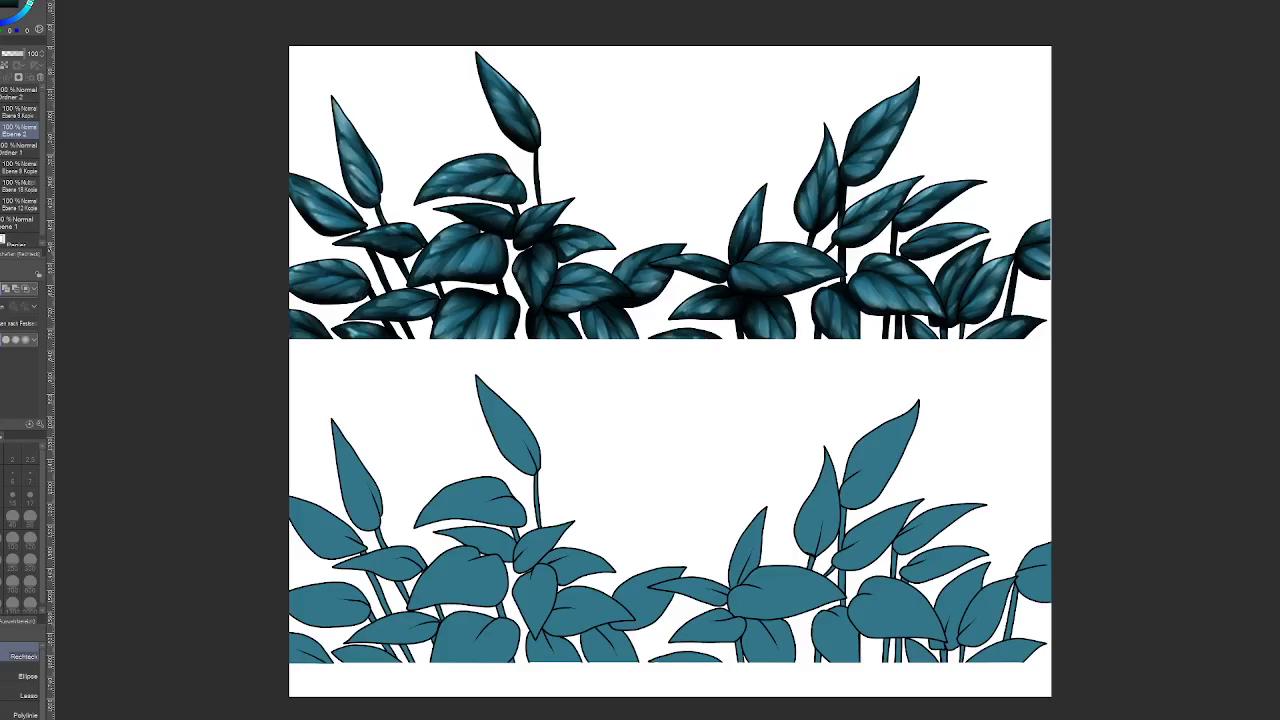
# Step: Select the flat teal areas of the lower plant and sample a dark teal from the finished leaves above as the drawing colour
pyautogui.press('g')
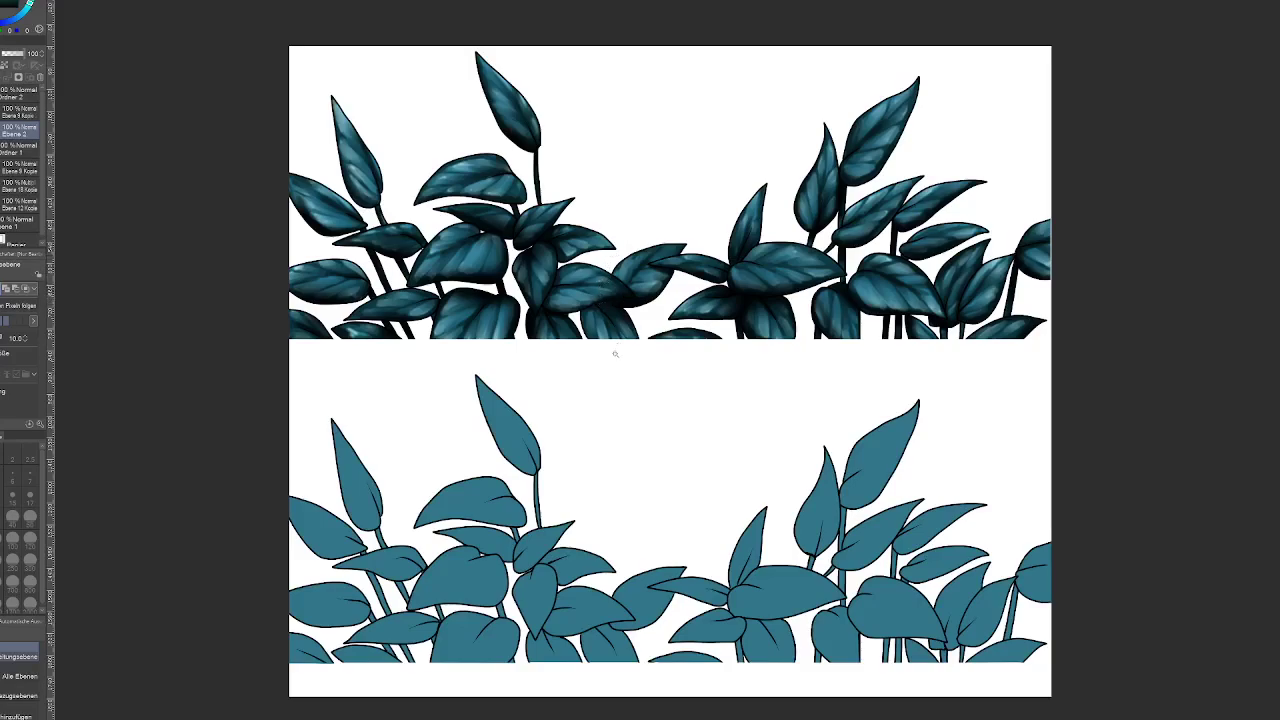
pyautogui.click(533, 452)
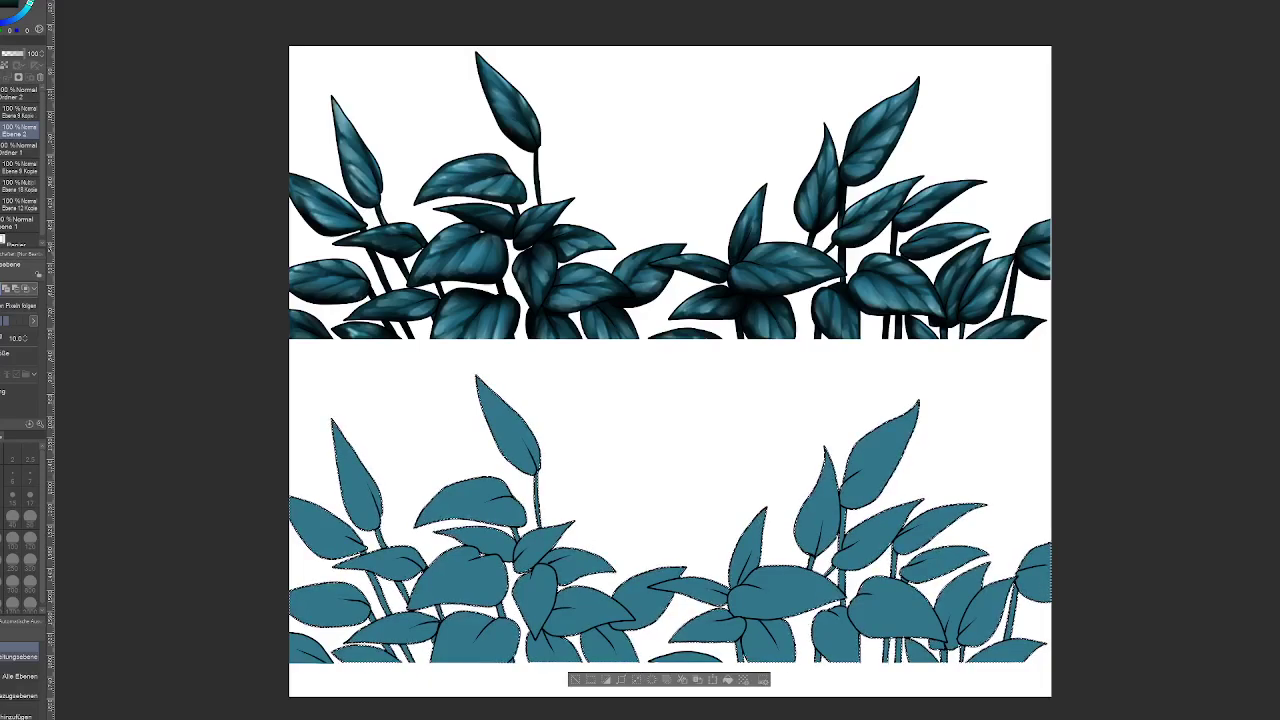
pyautogui.press('i')
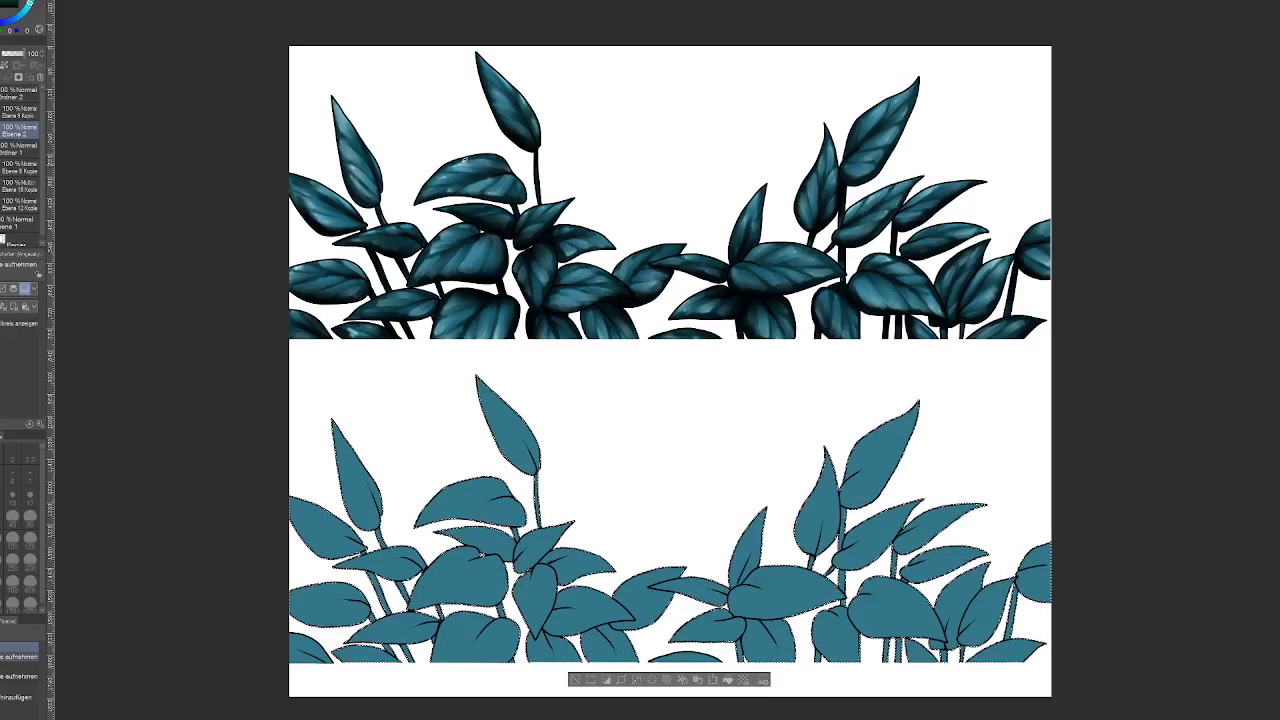
pyautogui.keyDown('alt'); pyautogui.click(465, 160); pyautogui.keyUp('alt')
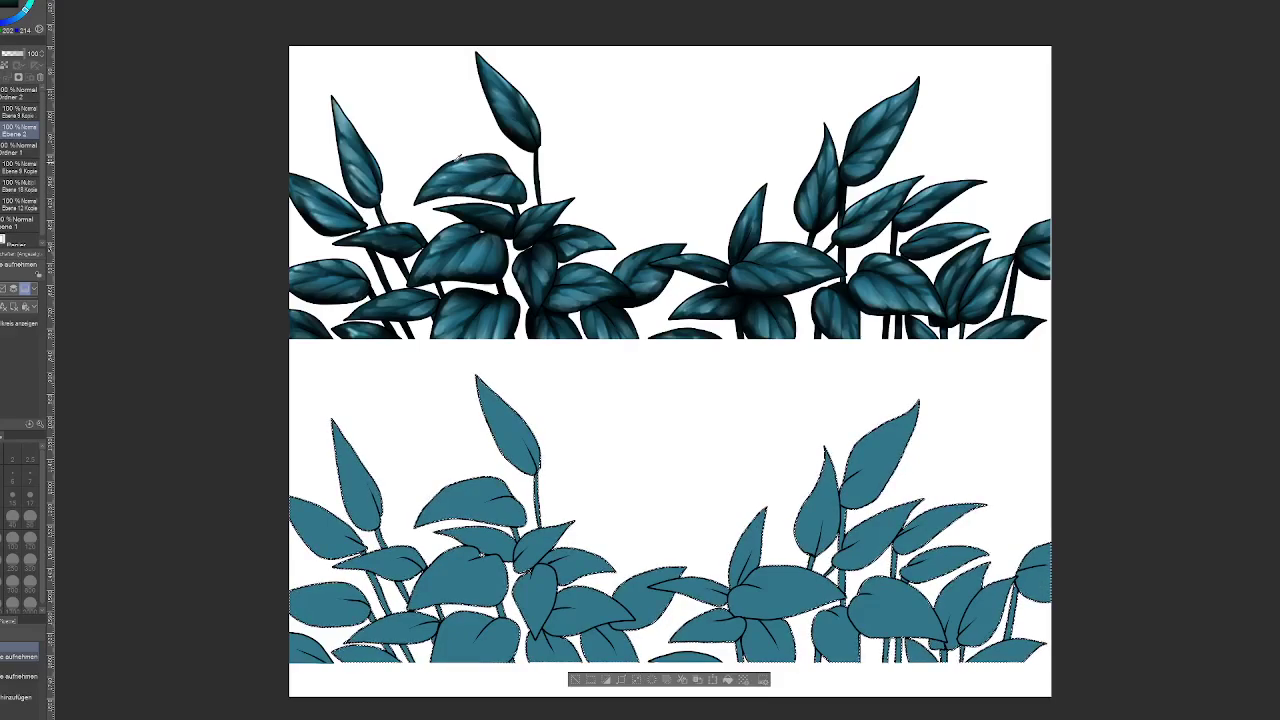
pyautogui.keyDown('alt'); pyautogui.click(460, 158); pyautogui.keyUp('alt')
pyautogui.press('p')
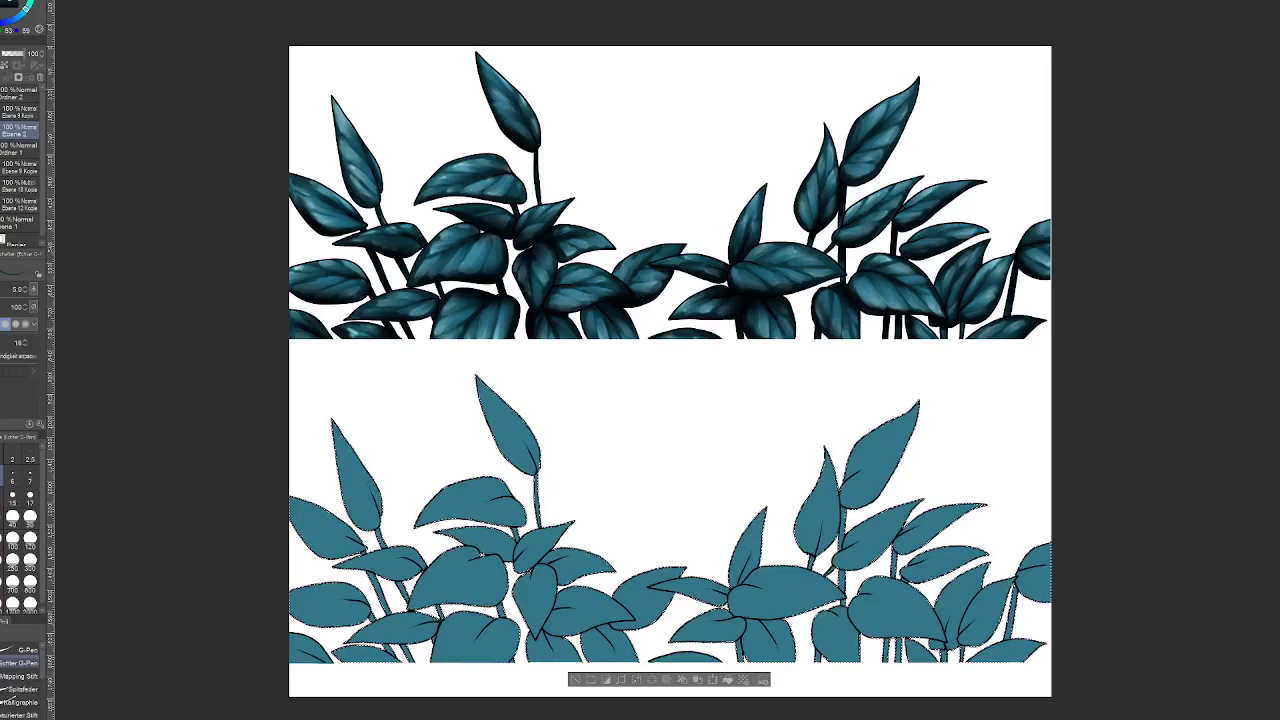
pyautogui.press('i')
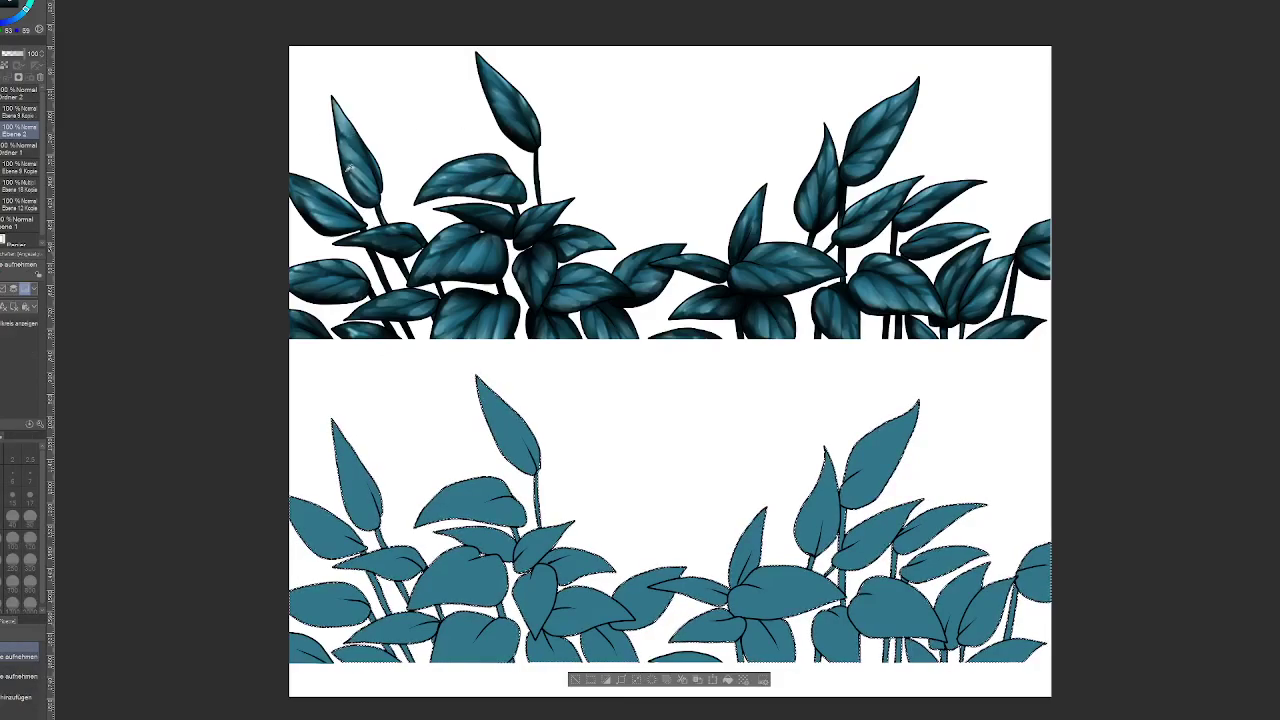
pyautogui.click(354, 179)
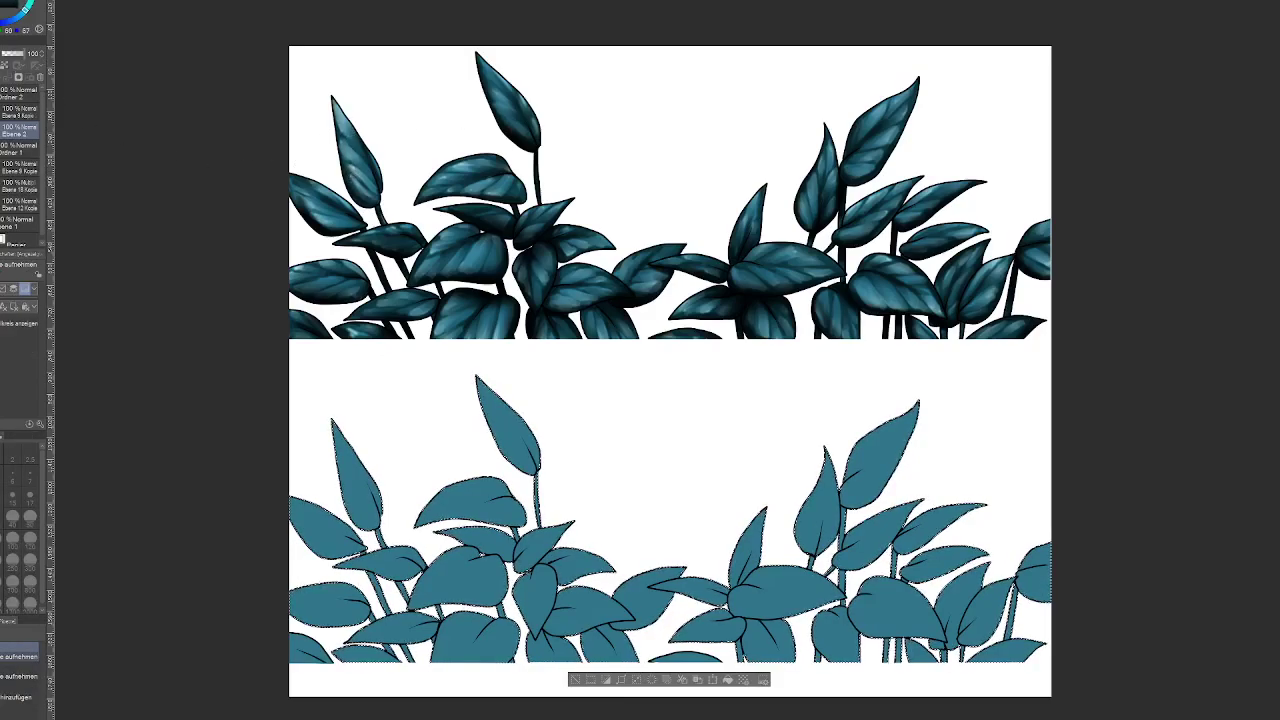
pyautogui.press('p')
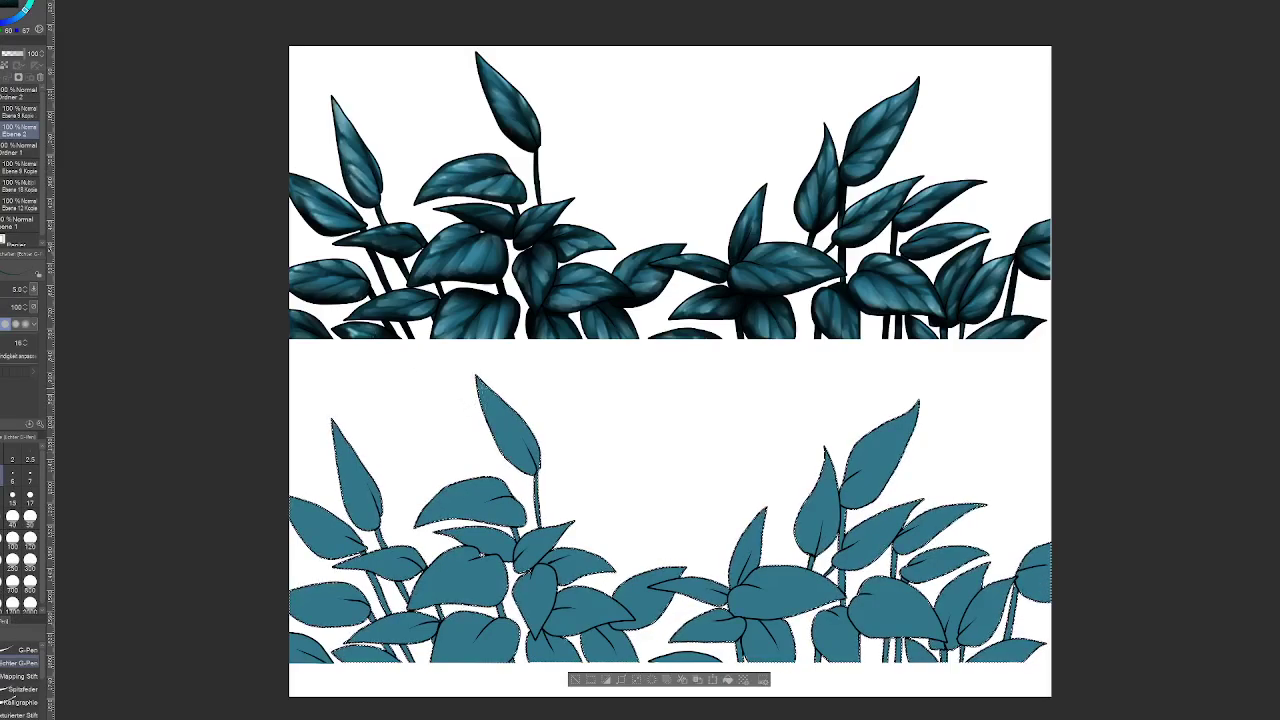
# Step: Paint dark veins and edge shading on the tall leaf and the three leaves below it with the pen at size 15
pyautogui.click(12, 490)
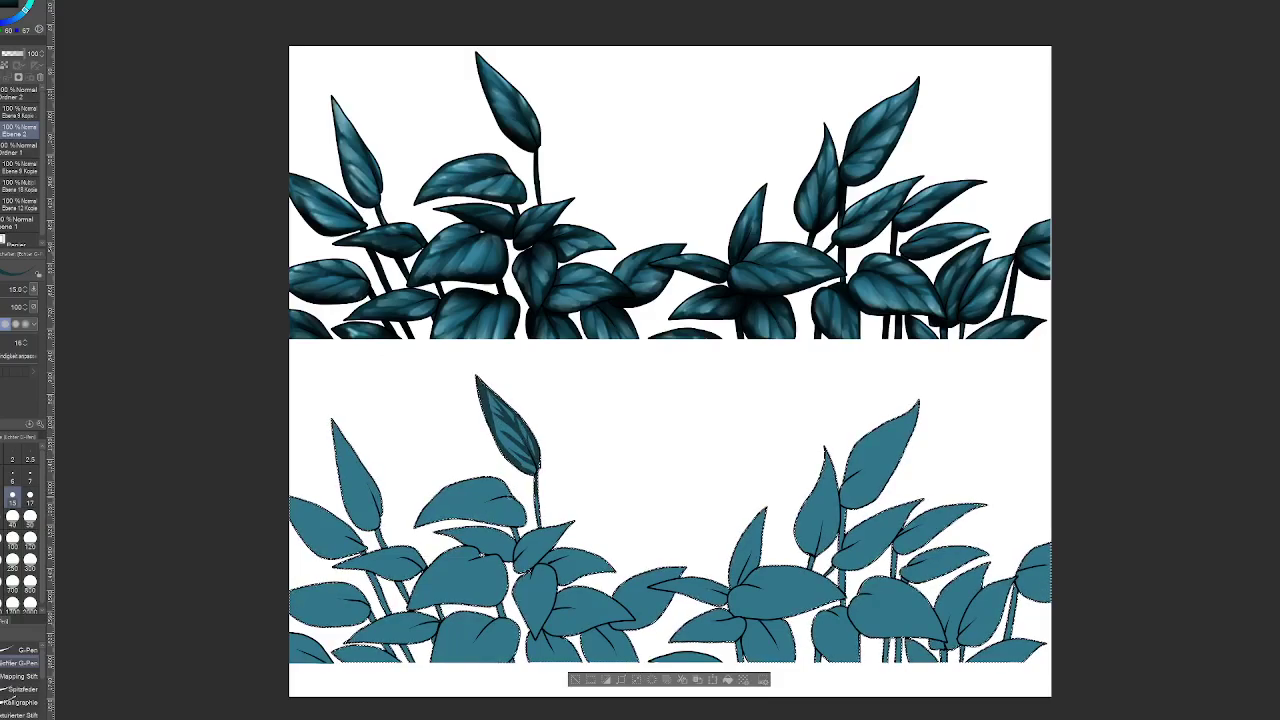
pyautogui.moveTo(452, 508)
pyautogui.mouseDown()
pyautogui.moveTo(512, 492)
pyautogui.moveTo(458, 480)
pyautogui.moveTo(436, 498)
pyautogui.mouseUp()
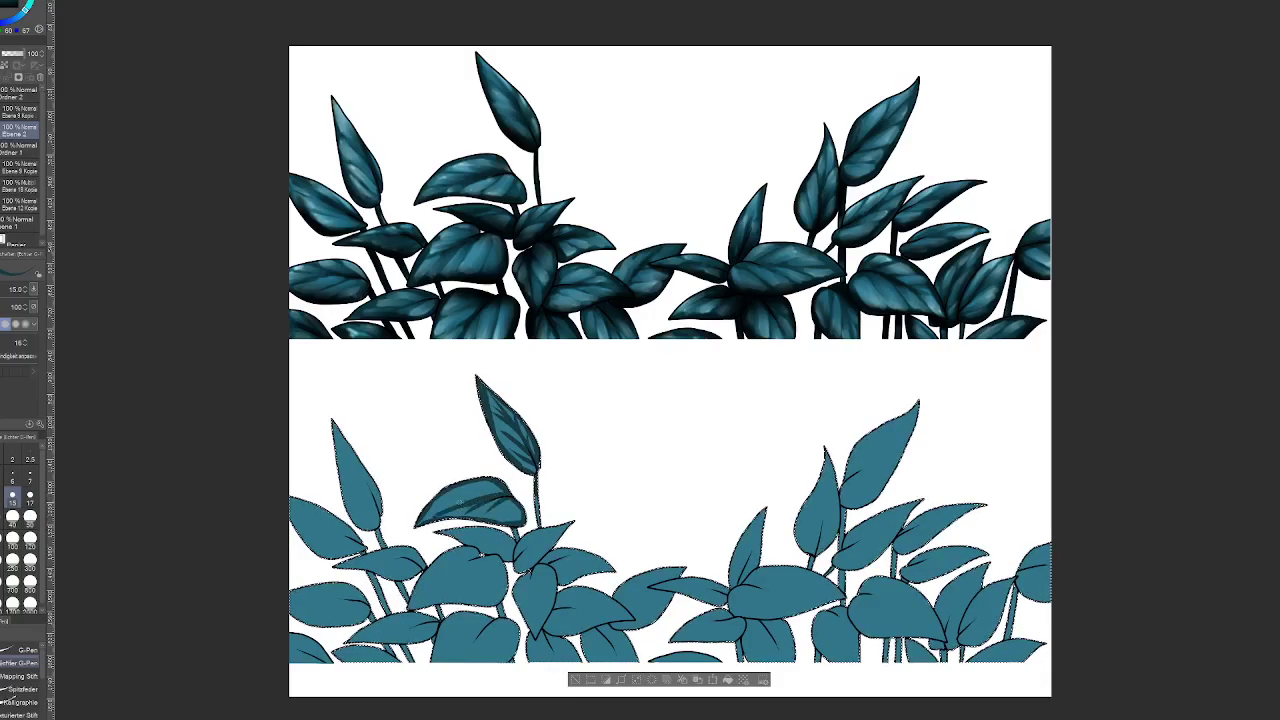
pyautogui.moveTo(474, 492); pyautogui.dragTo(508, 486)
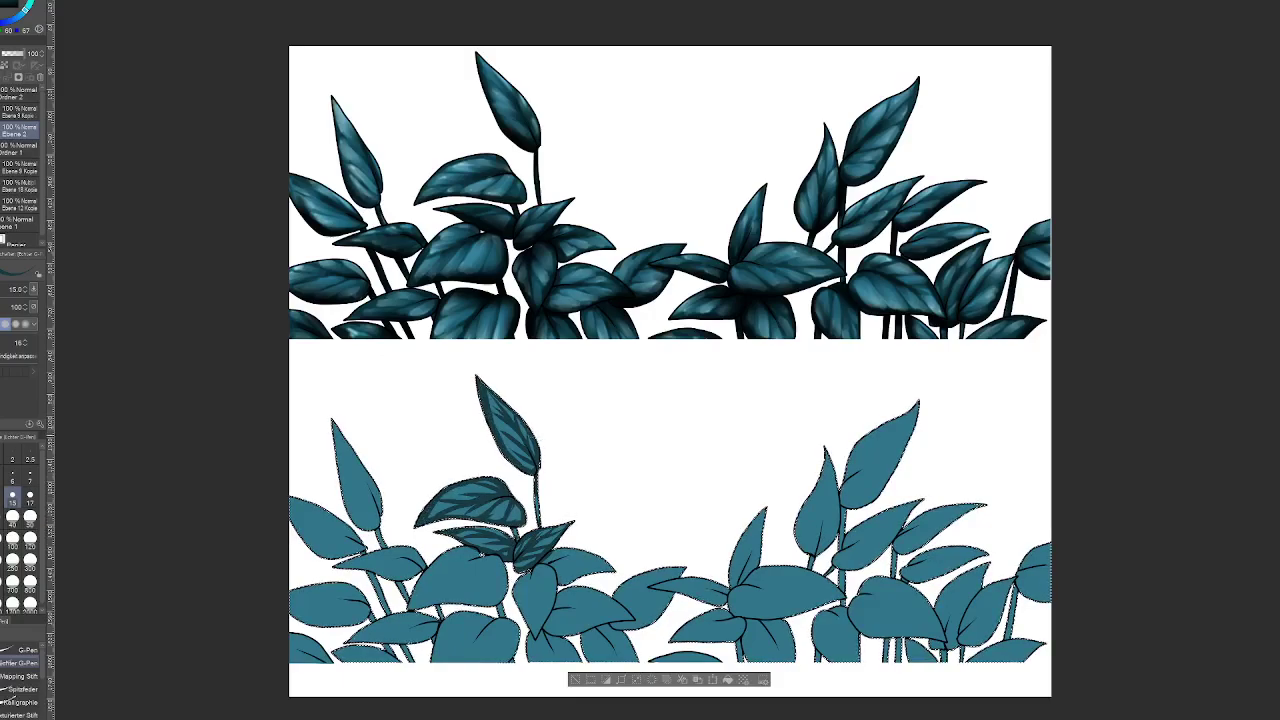
# Step: Detach the colour wheel, place it beside the plants and enlarge it
pyautogui.press('i')
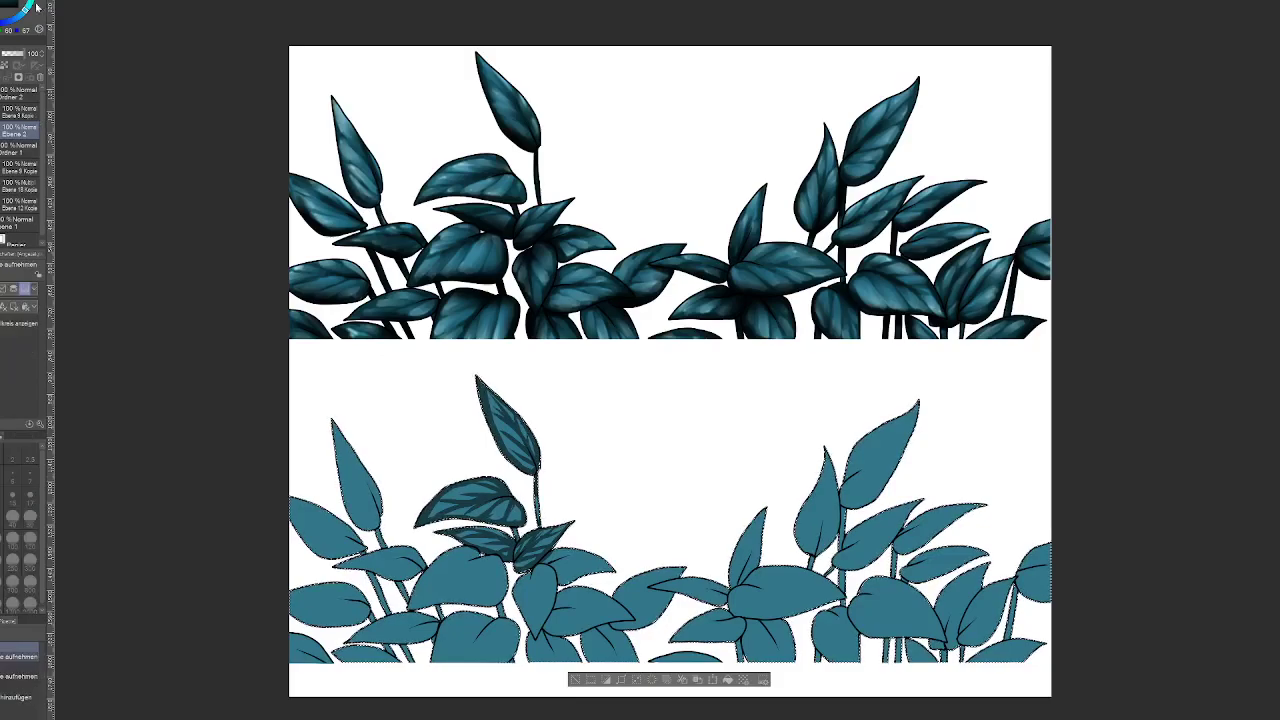
pyautogui.moveTo(20, 8); pyautogui.dragTo(212, 173)
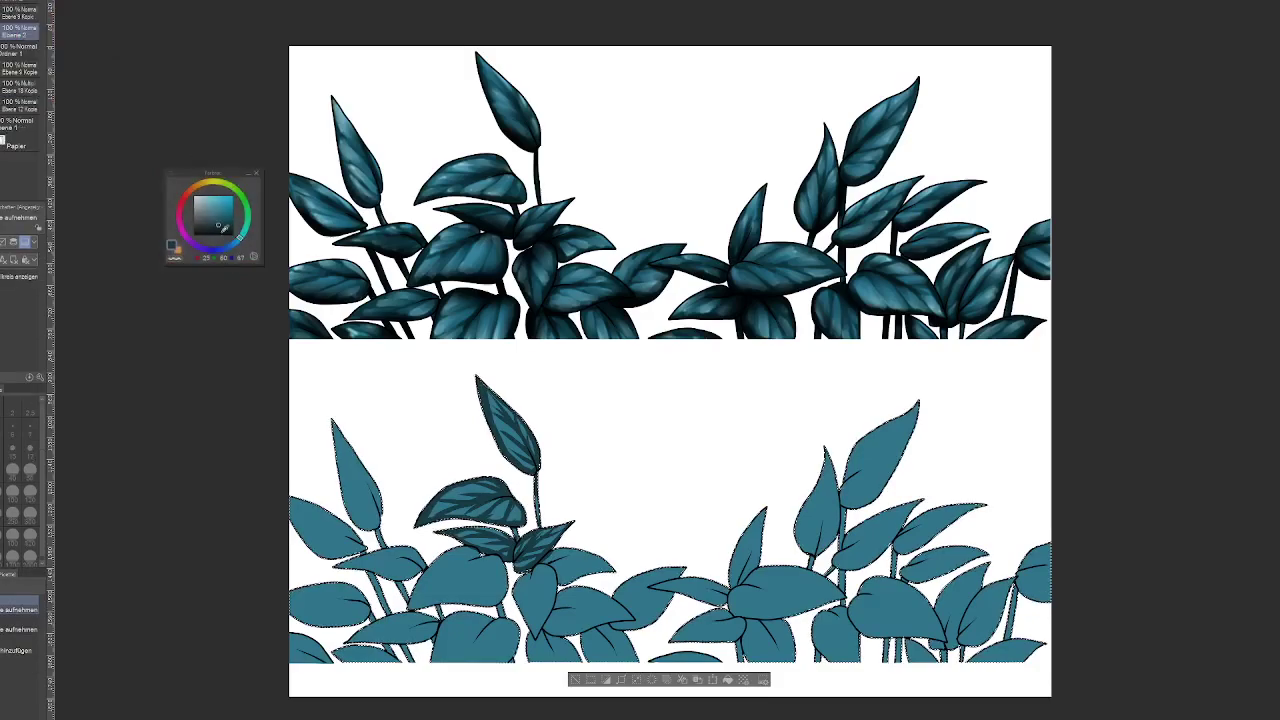
pyautogui.moveTo(262, 262); pyautogui.dragTo(317, 329)
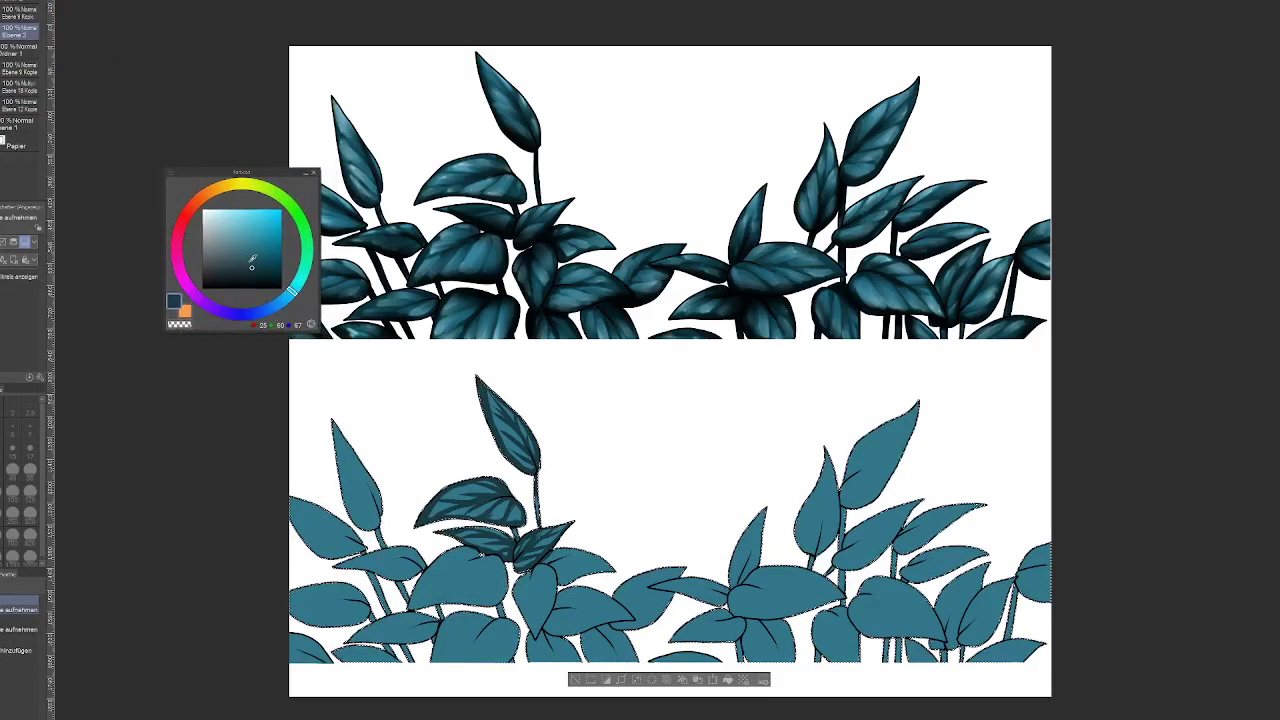
# Step: Choose a pale light blue and paint highlight strokes between the veins of the four shaded leaves with the pen
pyautogui.click(247, 252)
pyautogui.moveTo(247, 252)
pyautogui.mouseDown()
pyautogui.moveTo(230, 218)
pyautogui.moveTo(233, 266)
pyautogui.moveTo(233, 227)
pyautogui.moveTo(248, 252)
pyautogui.moveTo(230, 223)
pyautogui.moveTo(218, 234)
pyautogui.mouseUp()
pyautogui.moveTo(227, 218)
pyautogui.mouseDown()
pyautogui.moveTo(257, 263)
pyautogui.moveTo(229, 222)
pyautogui.moveTo(228, 257)
pyautogui.moveTo(222, 214)
pyautogui.mouseUp()
pyautogui.press('p')
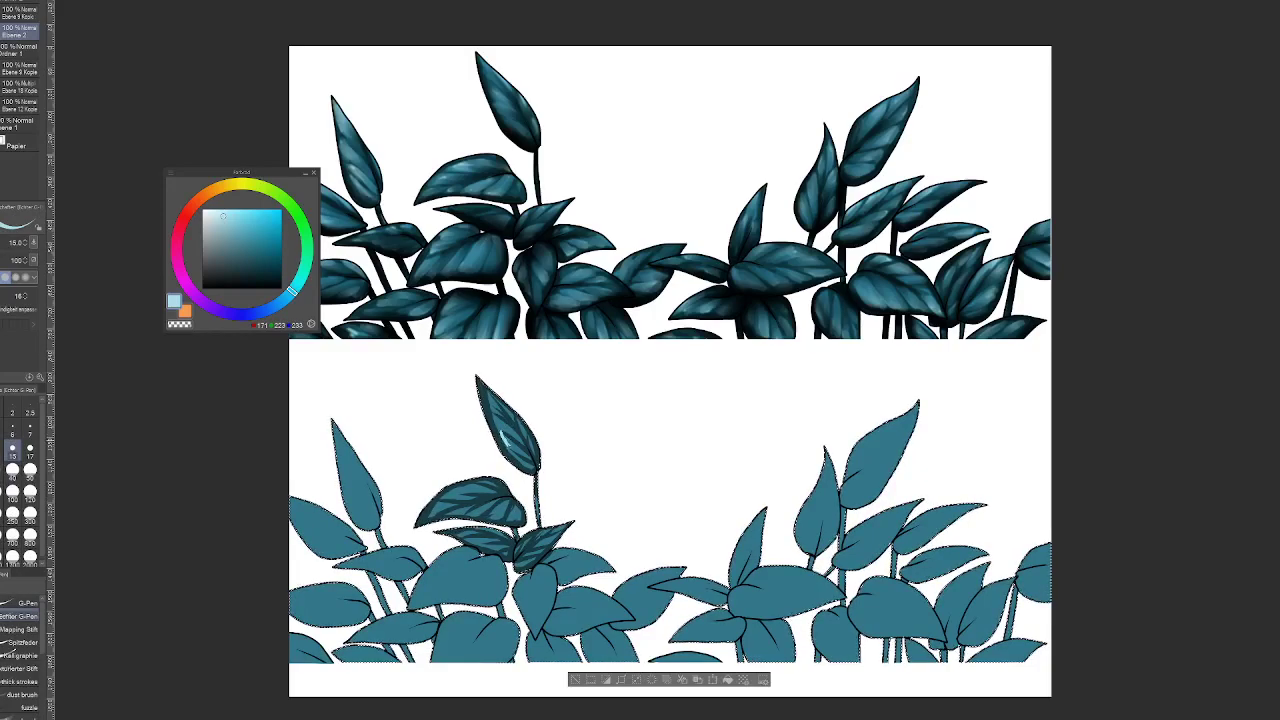
pyautogui.moveTo(510, 442); pyautogui.dragTo(497, 423)
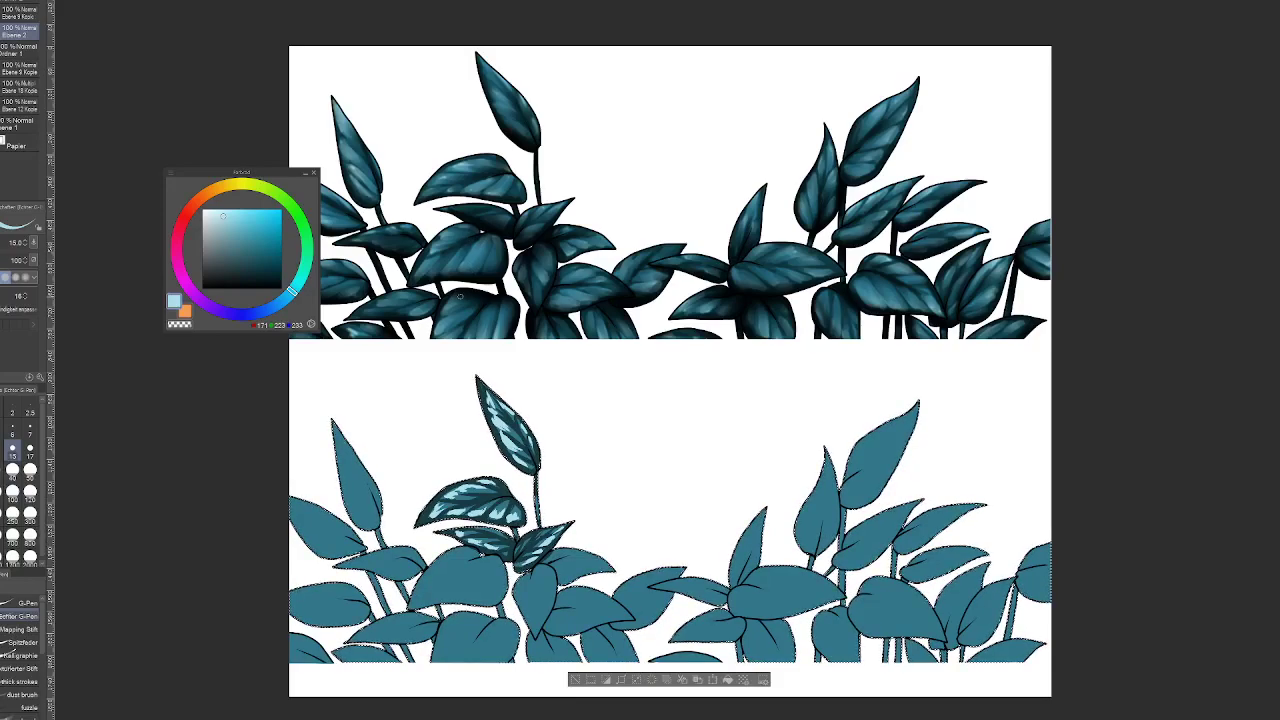
# Step: Blend the highlights and shadows on the four leaves with the blending brush at sizes 15 and 12, moving the colour wheel out of the way
pyautogui.press('b')
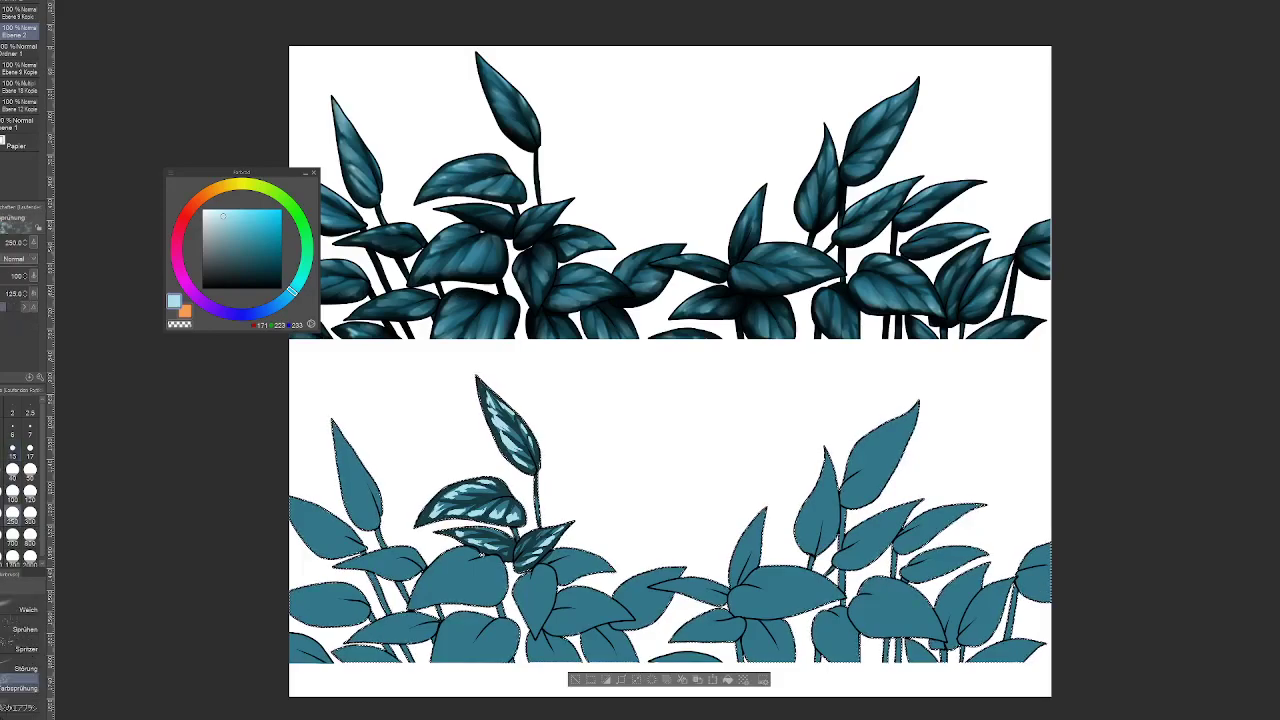
pyautogui.press('j')
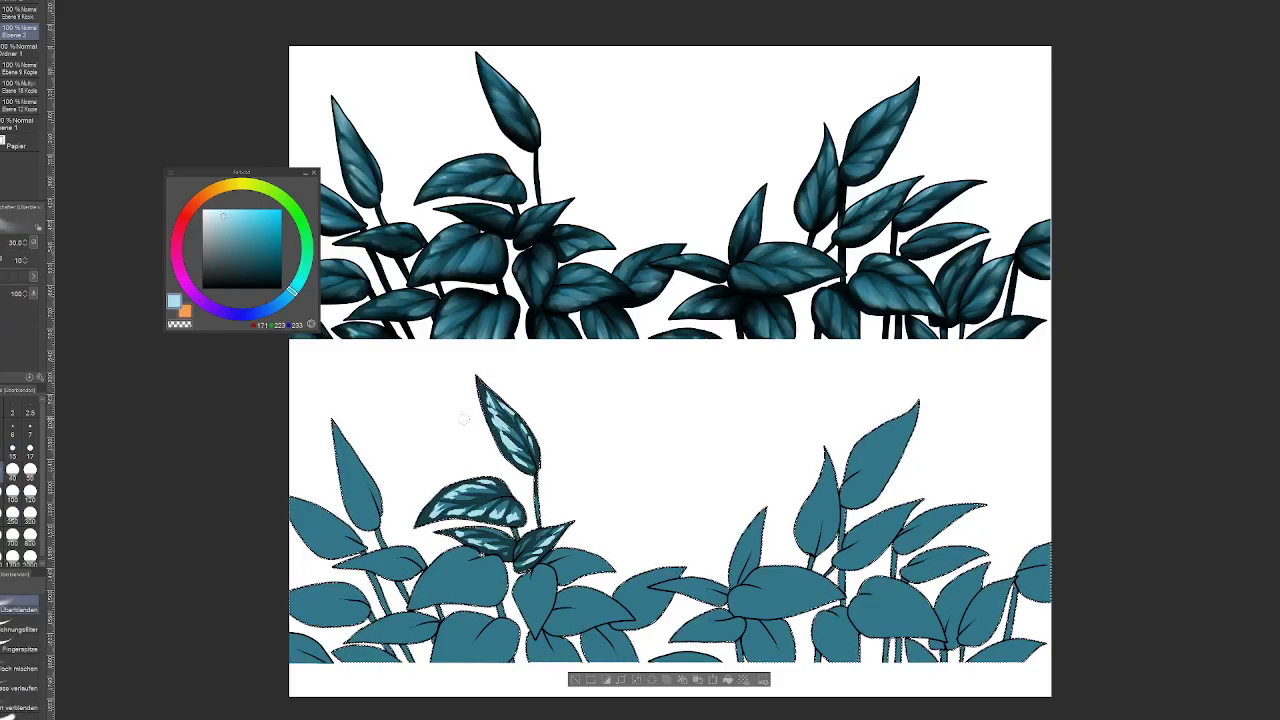
pyautogui.click(13, 452)
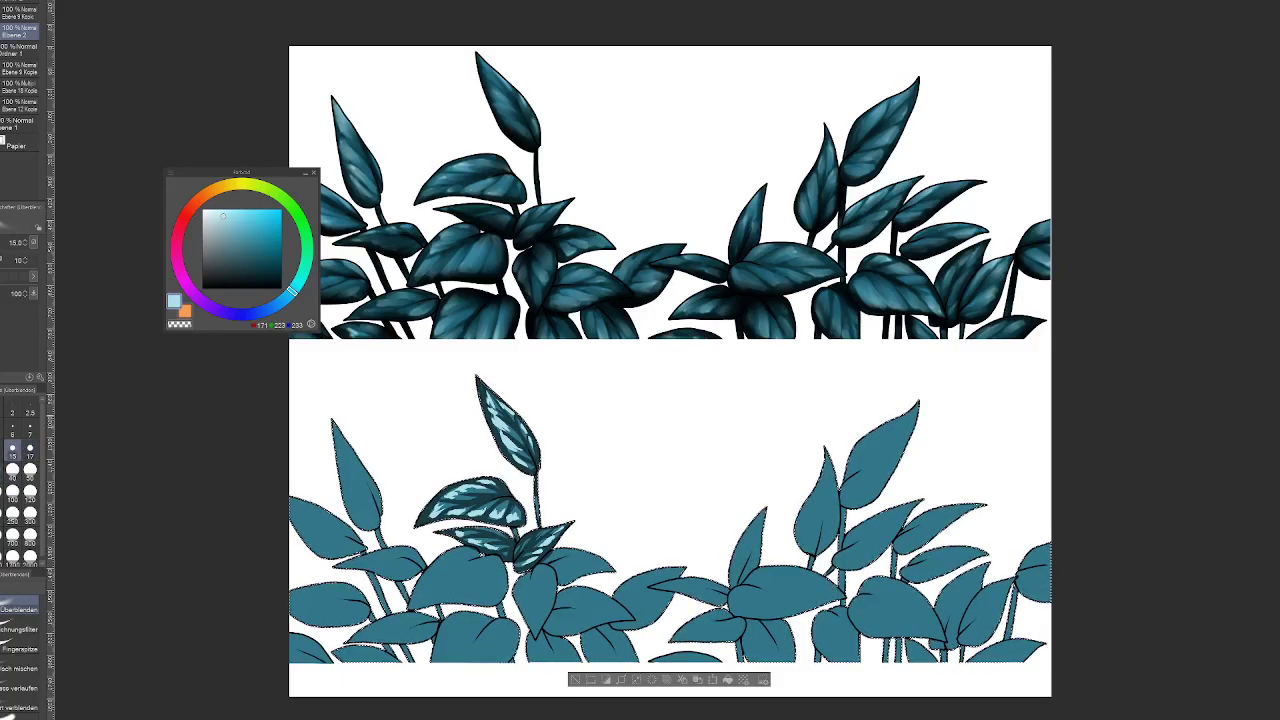
pyautogui.scroll(4, 521, 549)
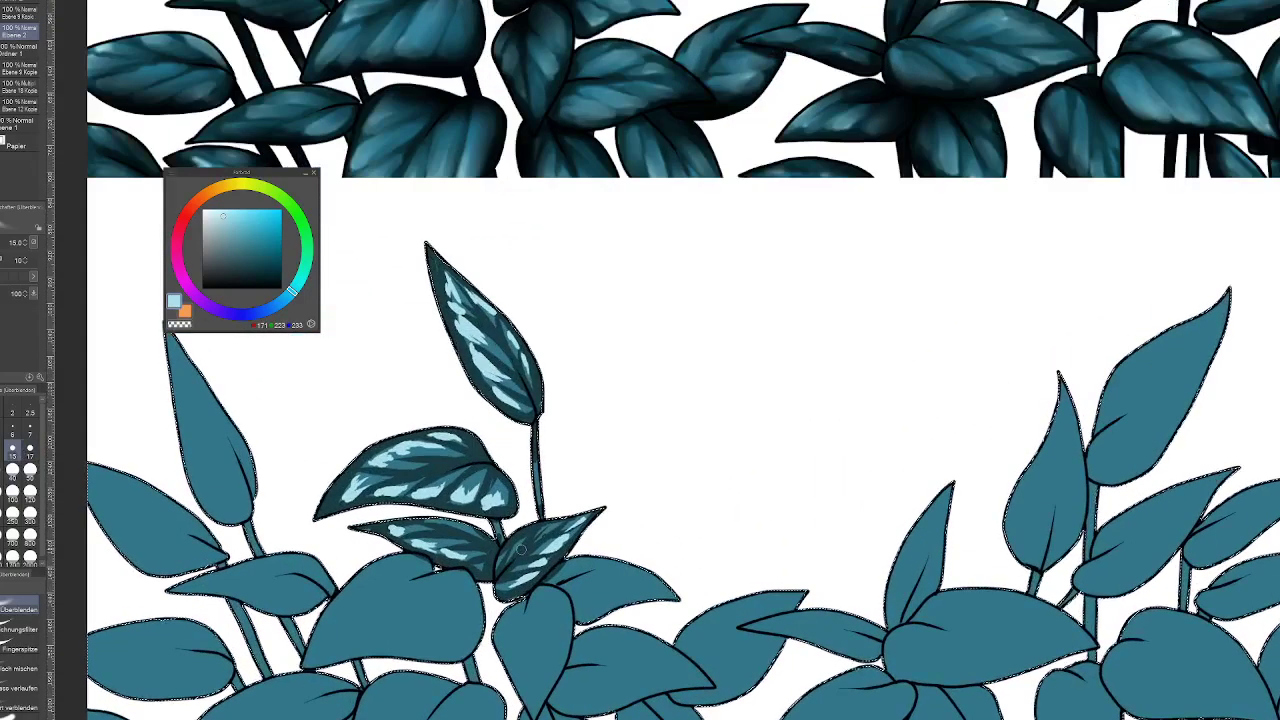
pyautogui.scroll(-1, 521, 549)
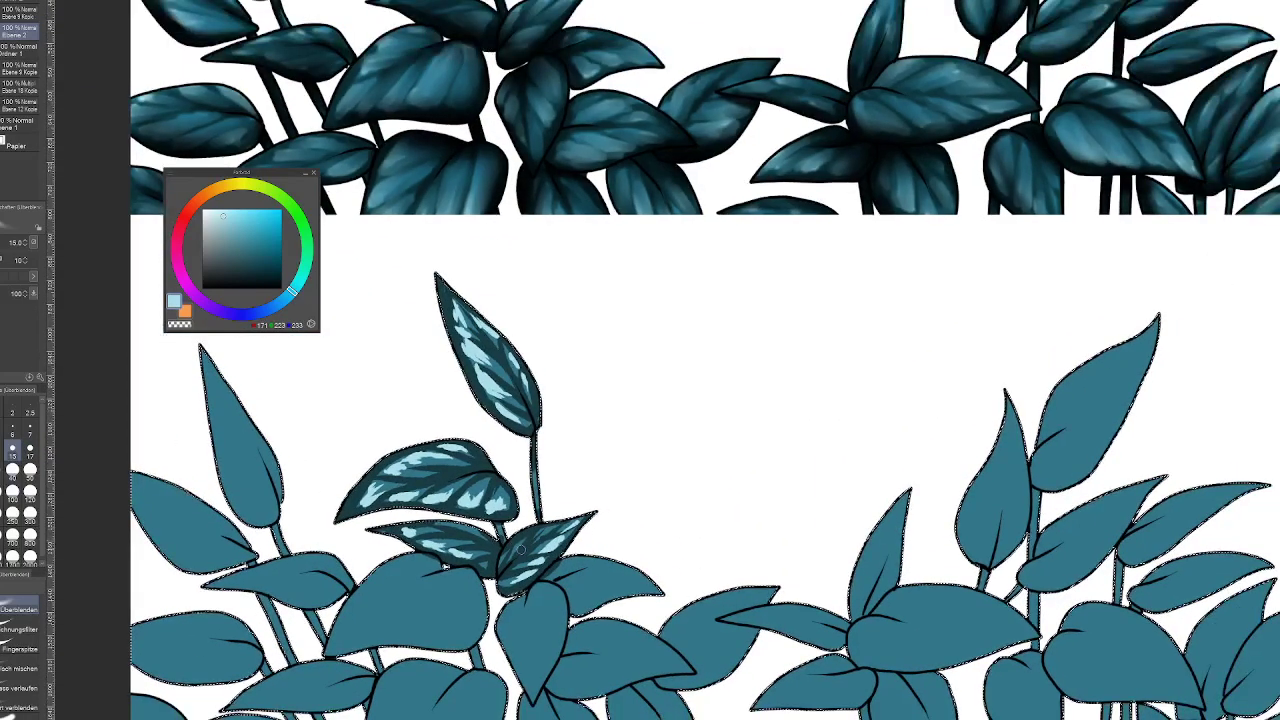
pyautogui.moveTo(236, 176); pyautogui.dragTo(109, 126)
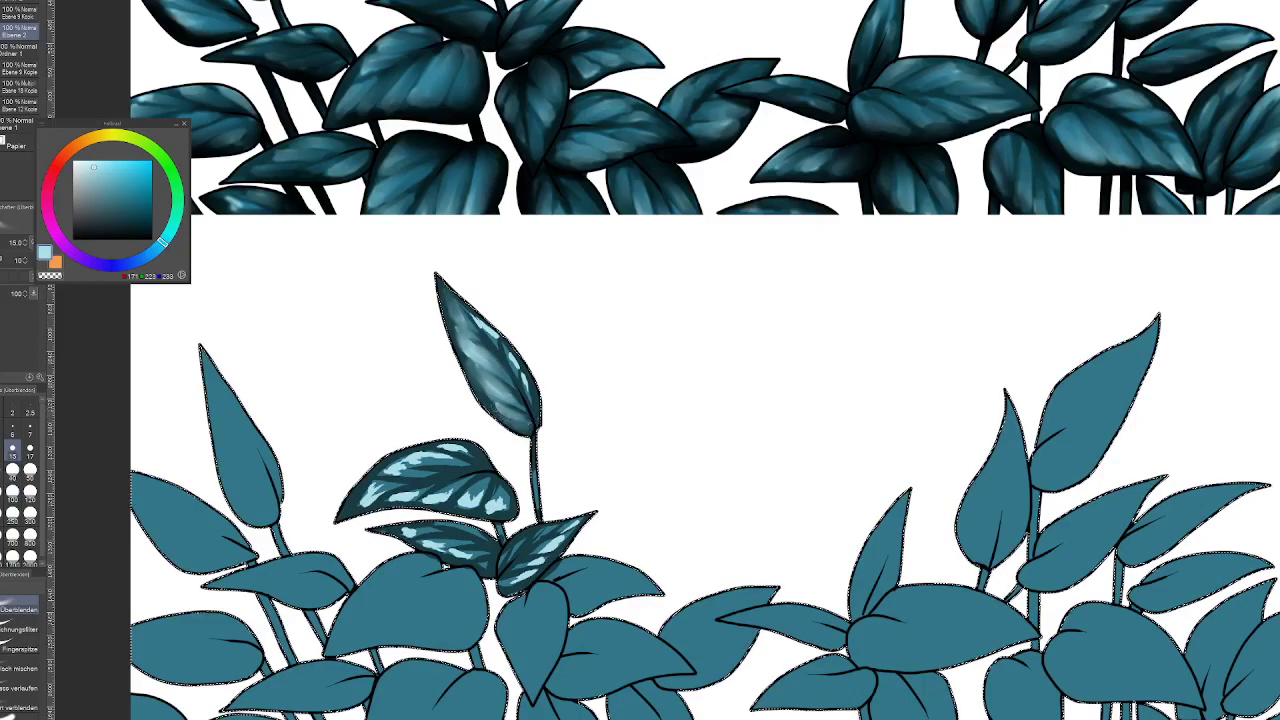
pyautogui.press('[')
pyautogui.press('[')
pyautogui.press('[')
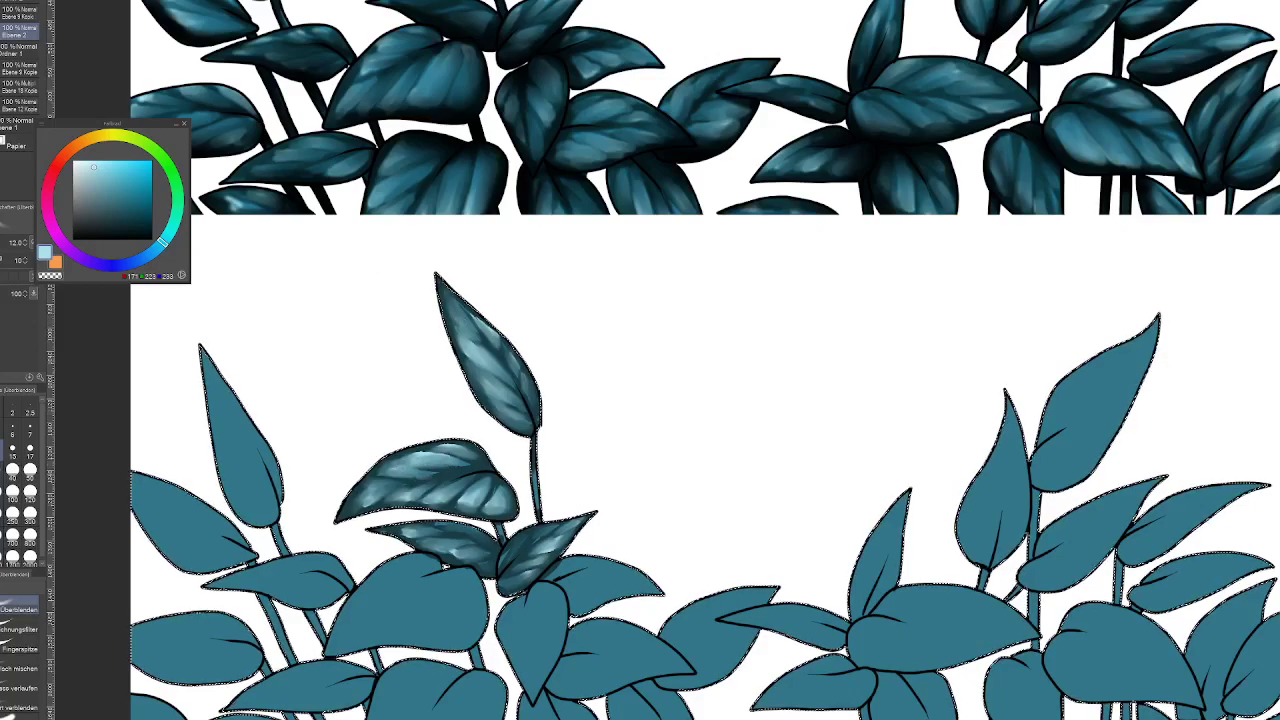
# Step: Deepen the veins and edges of the four leaves with a darker teal pen at size 15, and blend the strokes at size 10
pyautogui.moveTo(113, 183); pyautogui.dragTo(127, 219)
pyautogui.press('p')
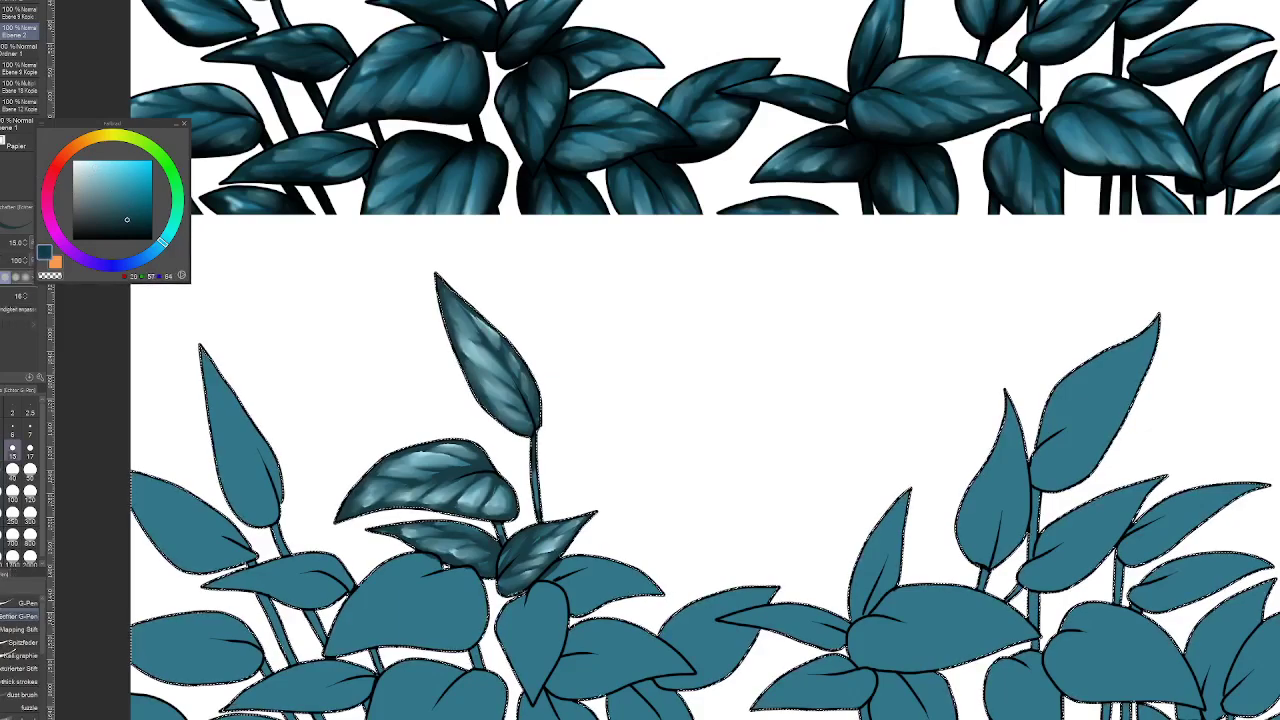
pyautogui.moveTo(127, 219); pyautogui.dragTo(131, 226)
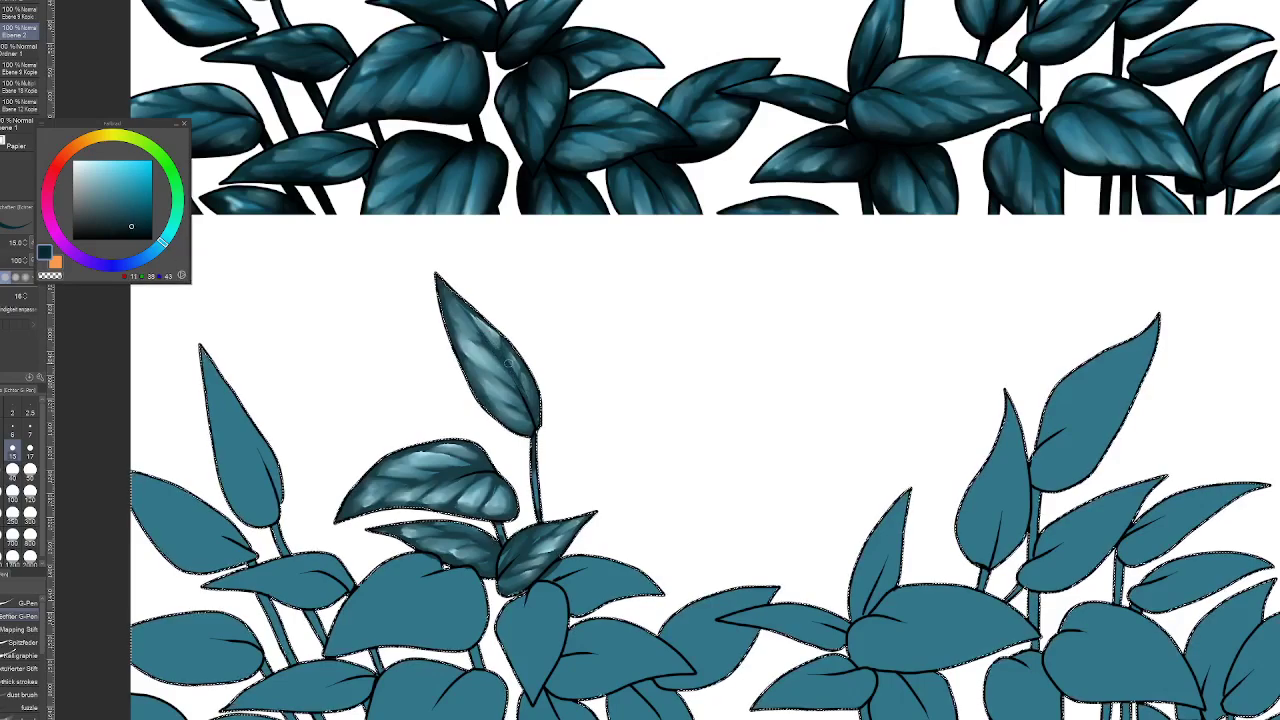
pyautogui.moveTo(494, 348); pyautogui.dragTo(515, 390)
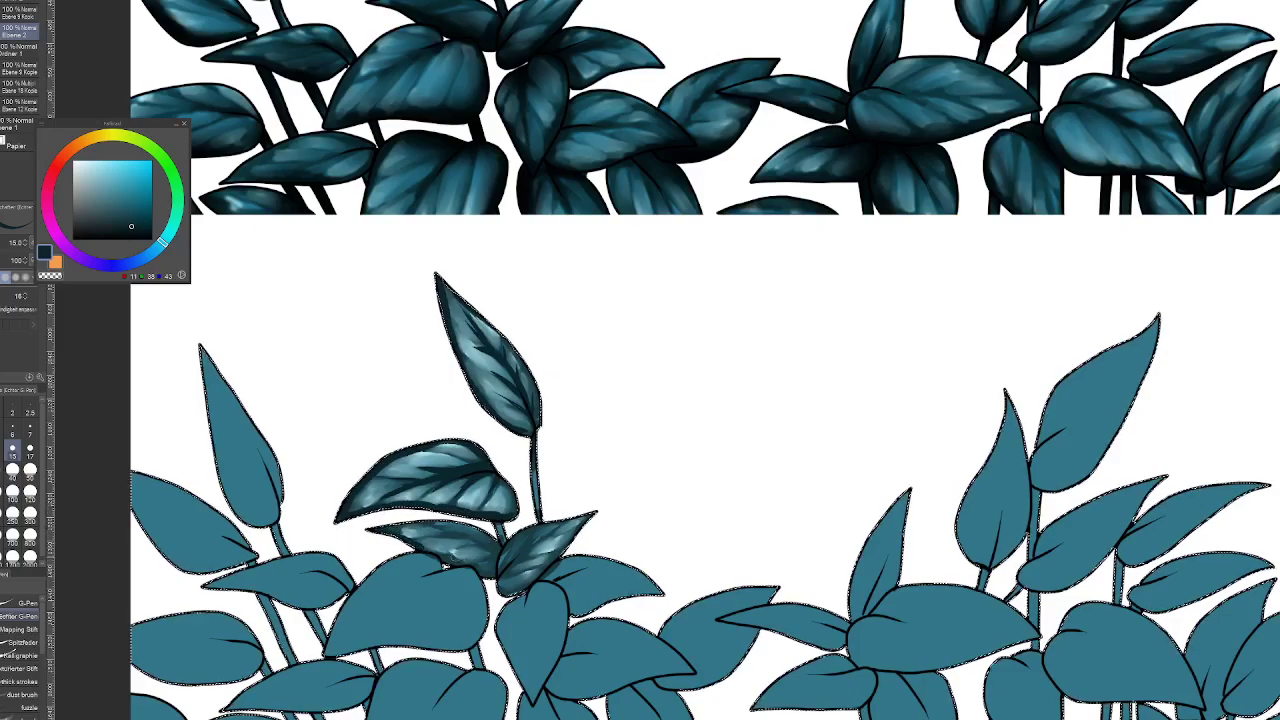
pyautogui.moveTo(443, 531); pyautogui.dragTo(495, 545)
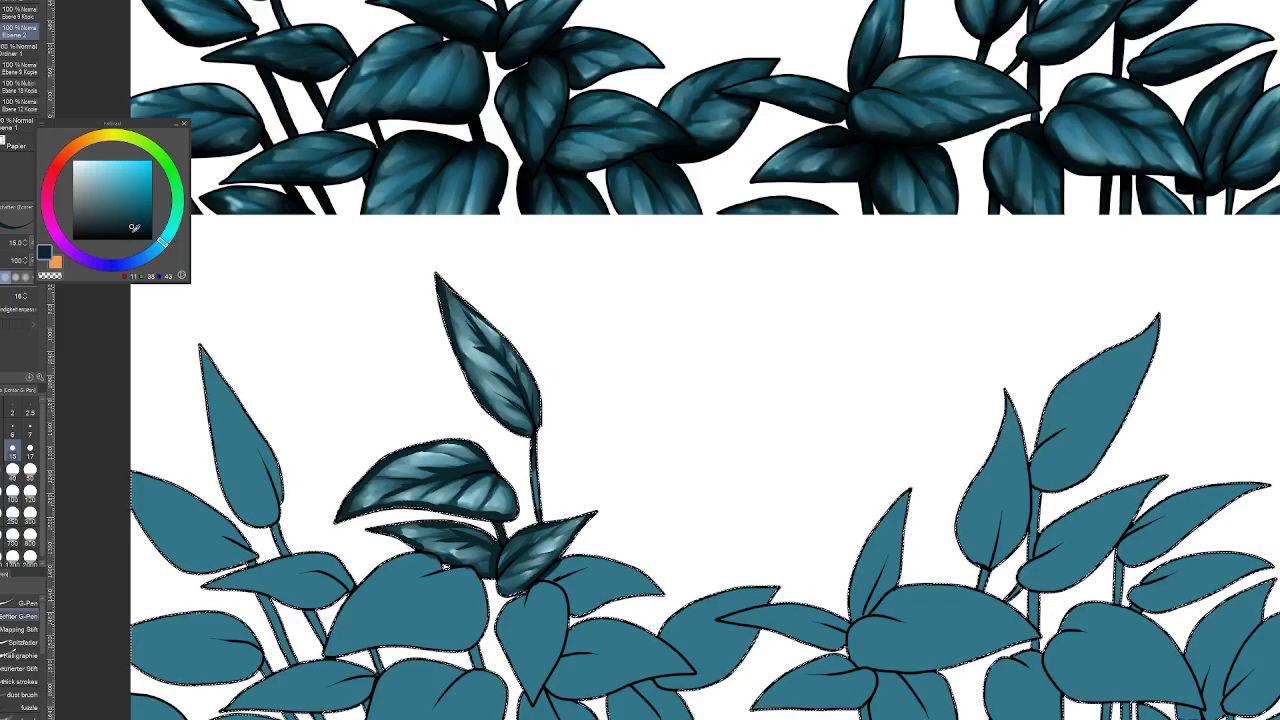
pyautogui.press('j')
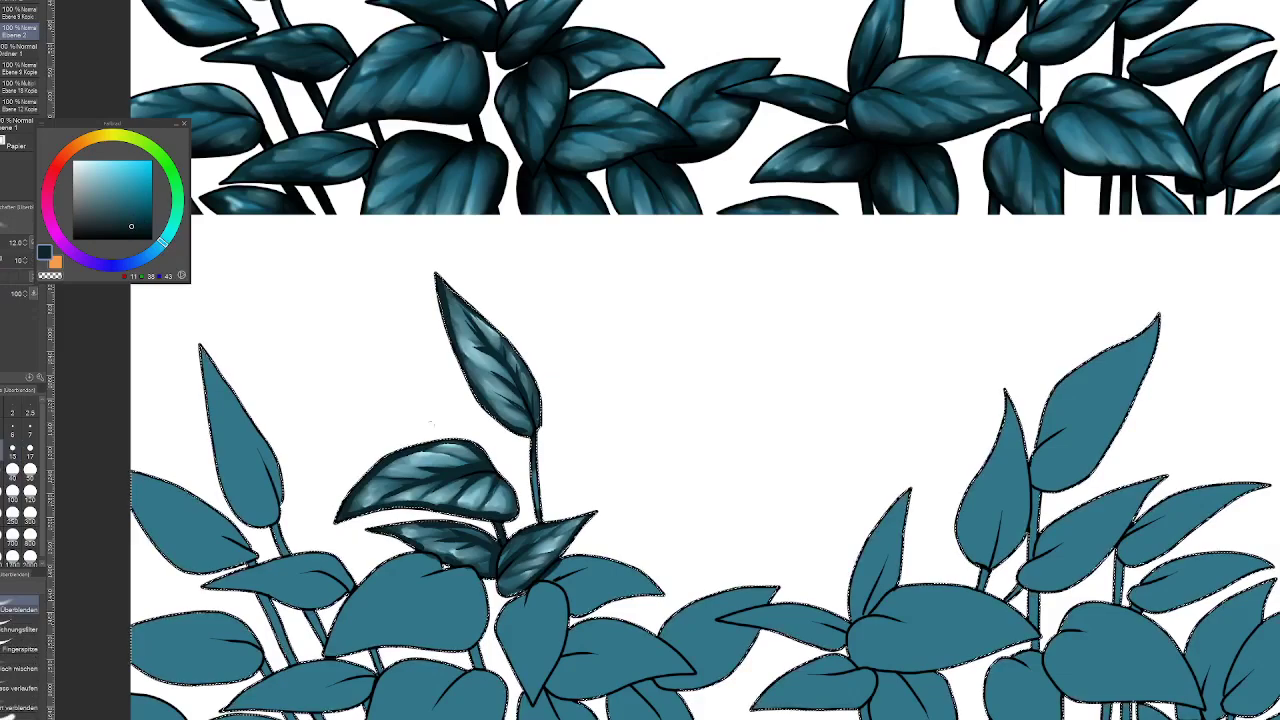
pyautogui.press('[')
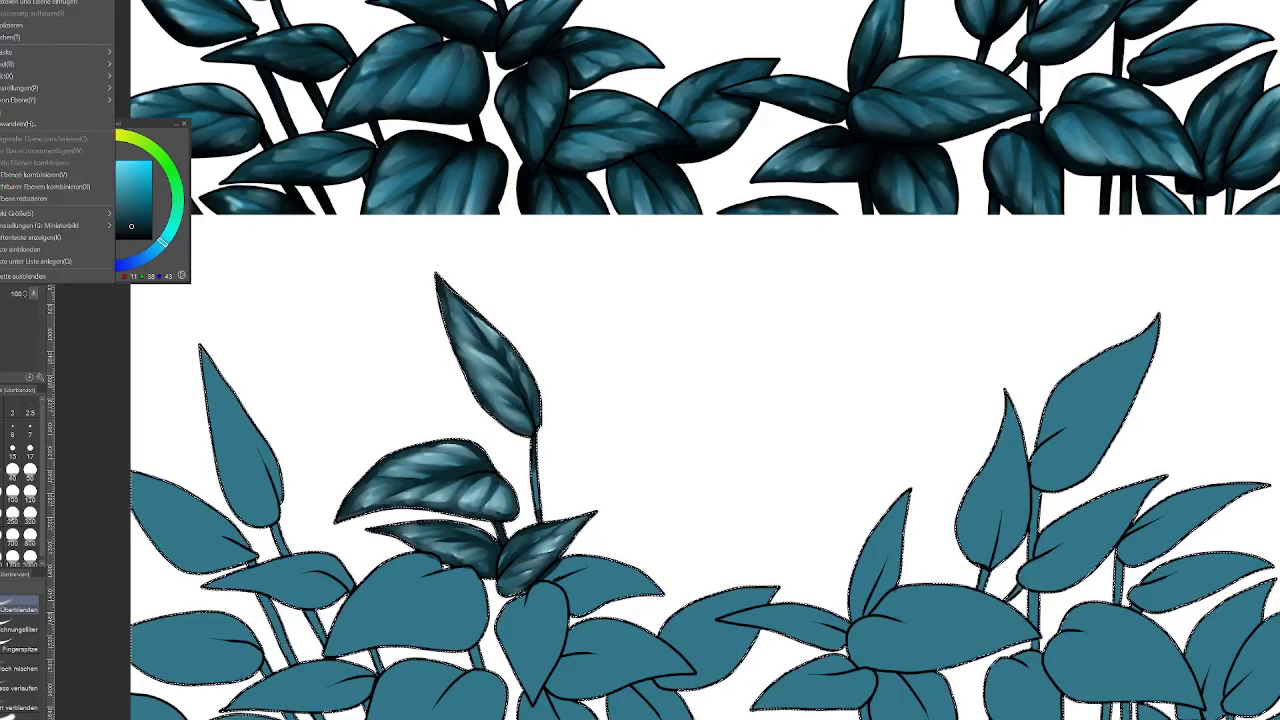
# Step: Add a new Multiply layer above the leaf colour layer Ebene 2, and detach and enlarge the layer list beside the plant
pyautogui.press('Escape')
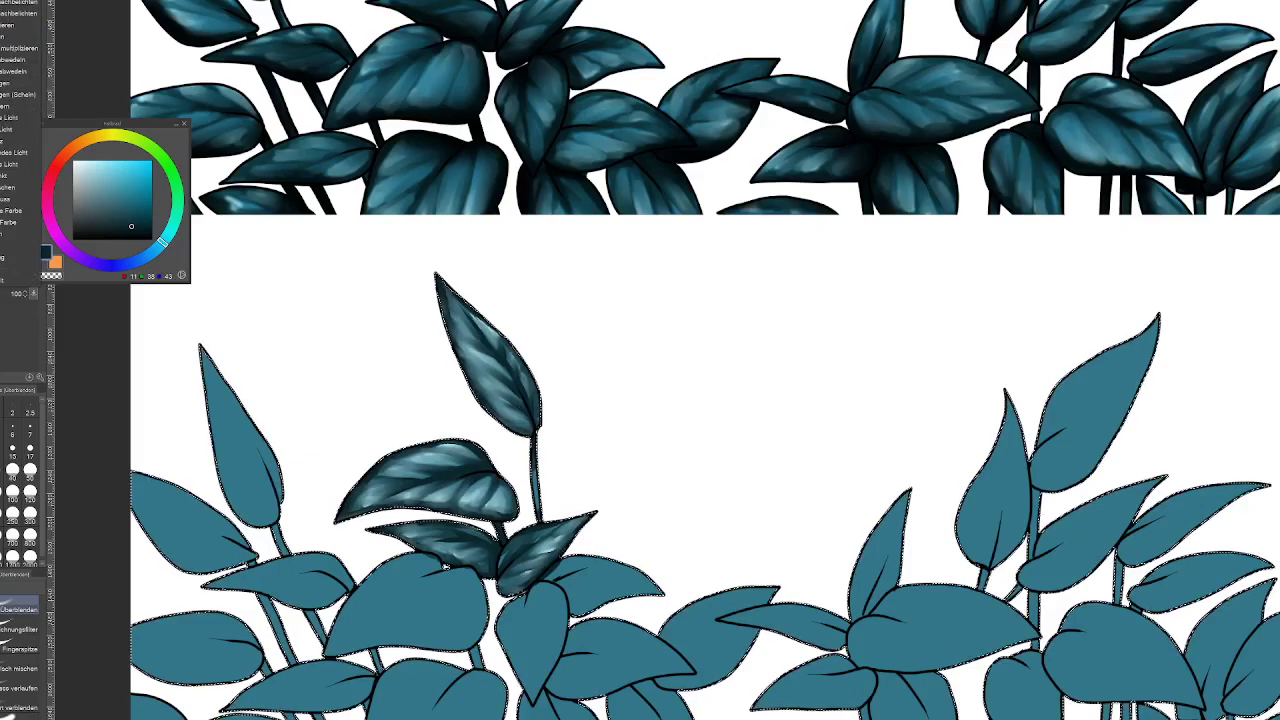
pyautogui.press('Escape')
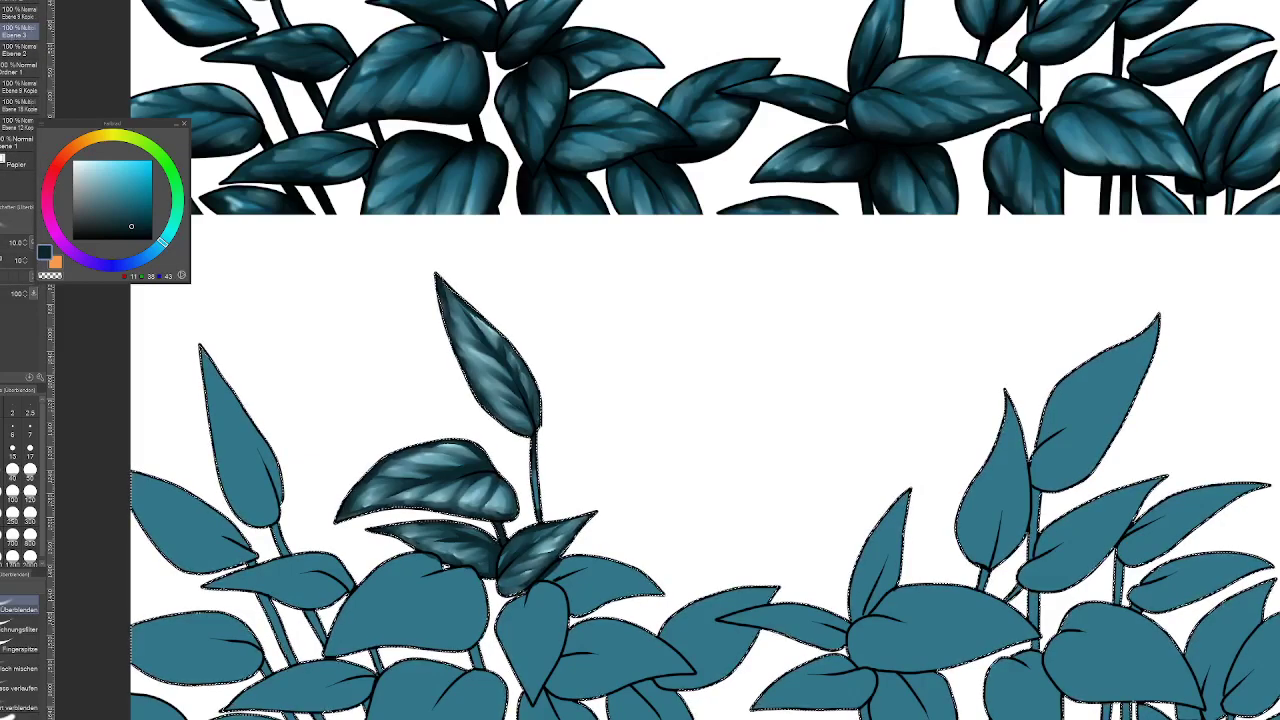
pyautogui.moveTo(28, 10); pyautogui.dragTo(240, 318)
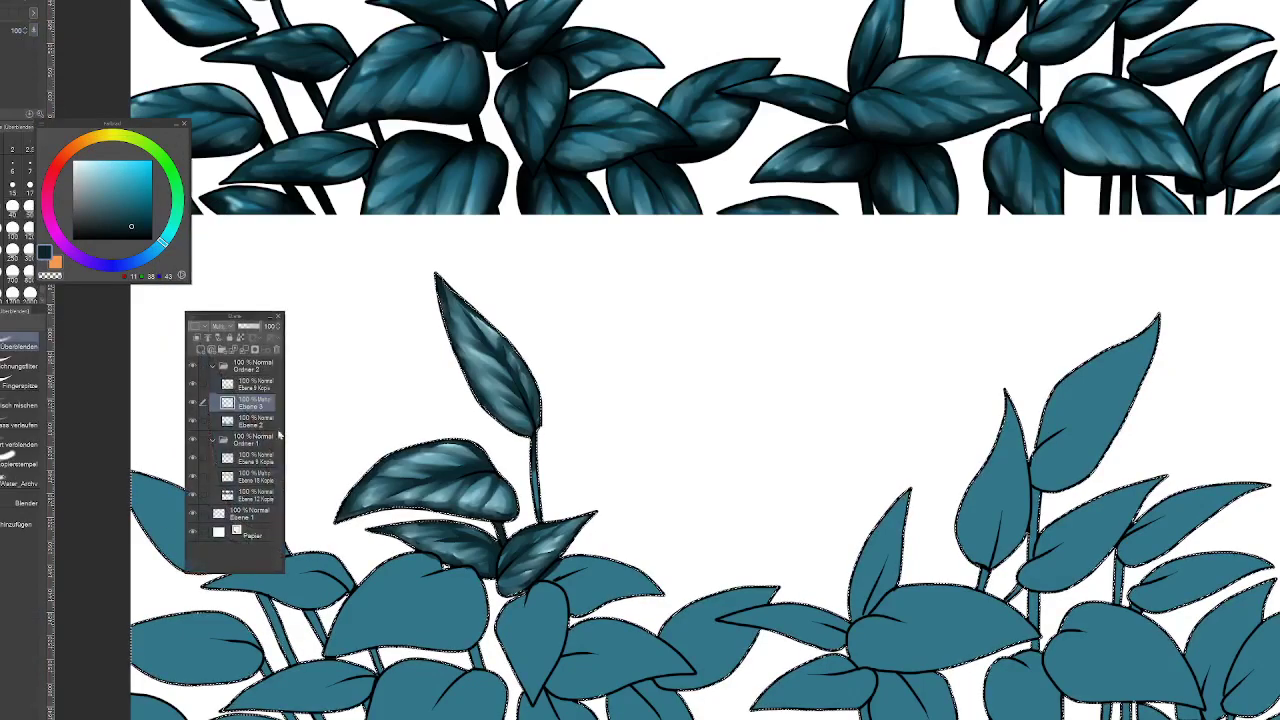
pyautogui.moveTo(280, 572); pyautogui.dragTo(325, 617)
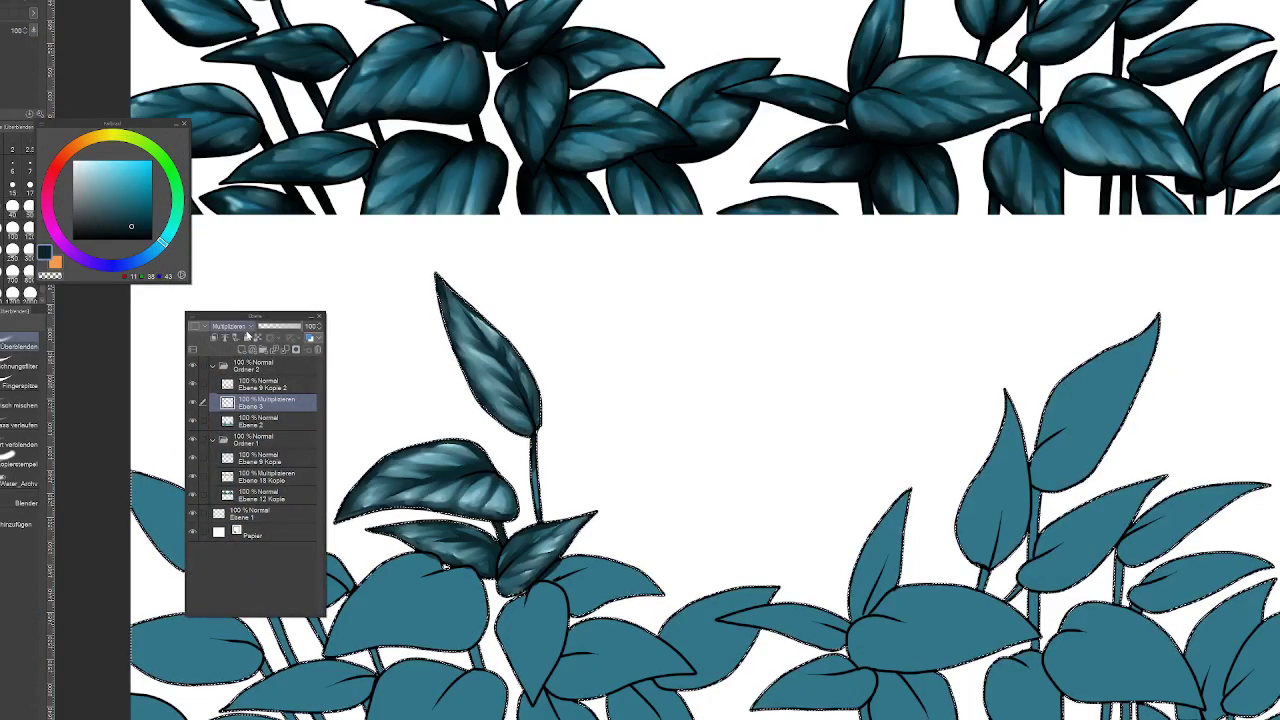
# Step: Keep the new layer's blending mode at Multiply and lower its opacity to about 76%
pyautogui.click(246, 330)
pyautogui.click(246, 362)
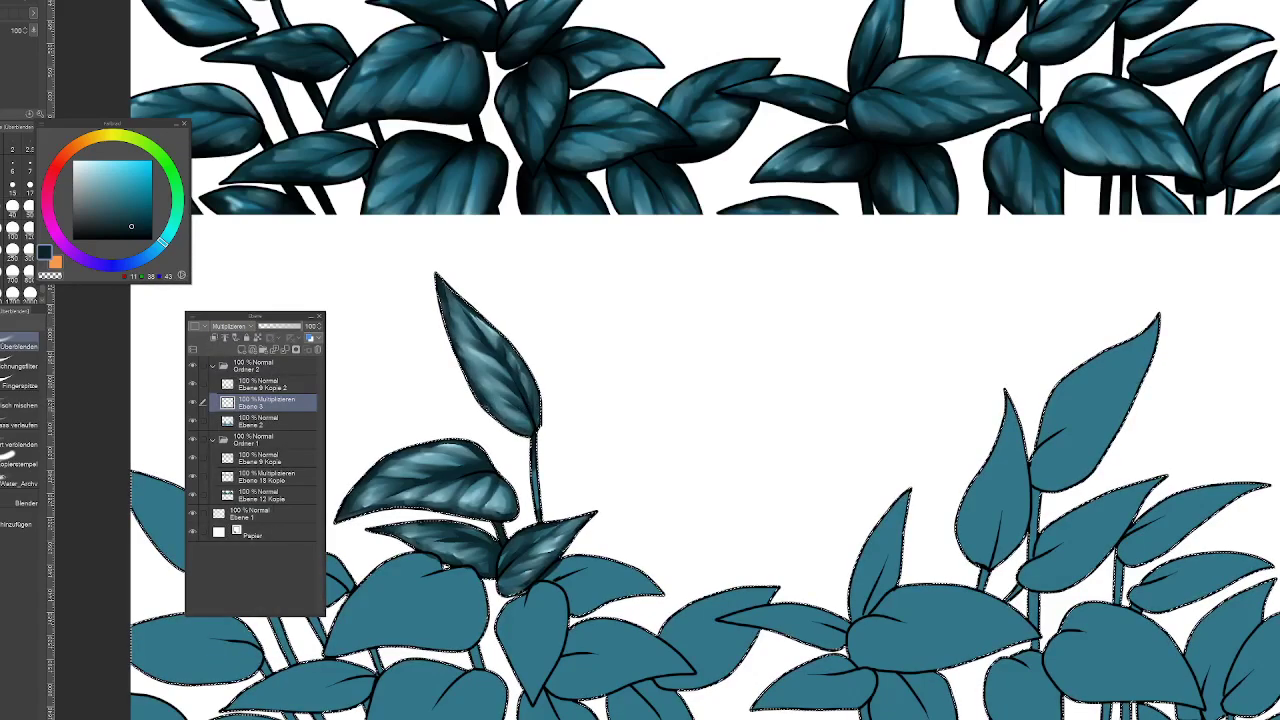
pyautogui.moveTo(304, 330); pyautogui.dragTo(290, 335)
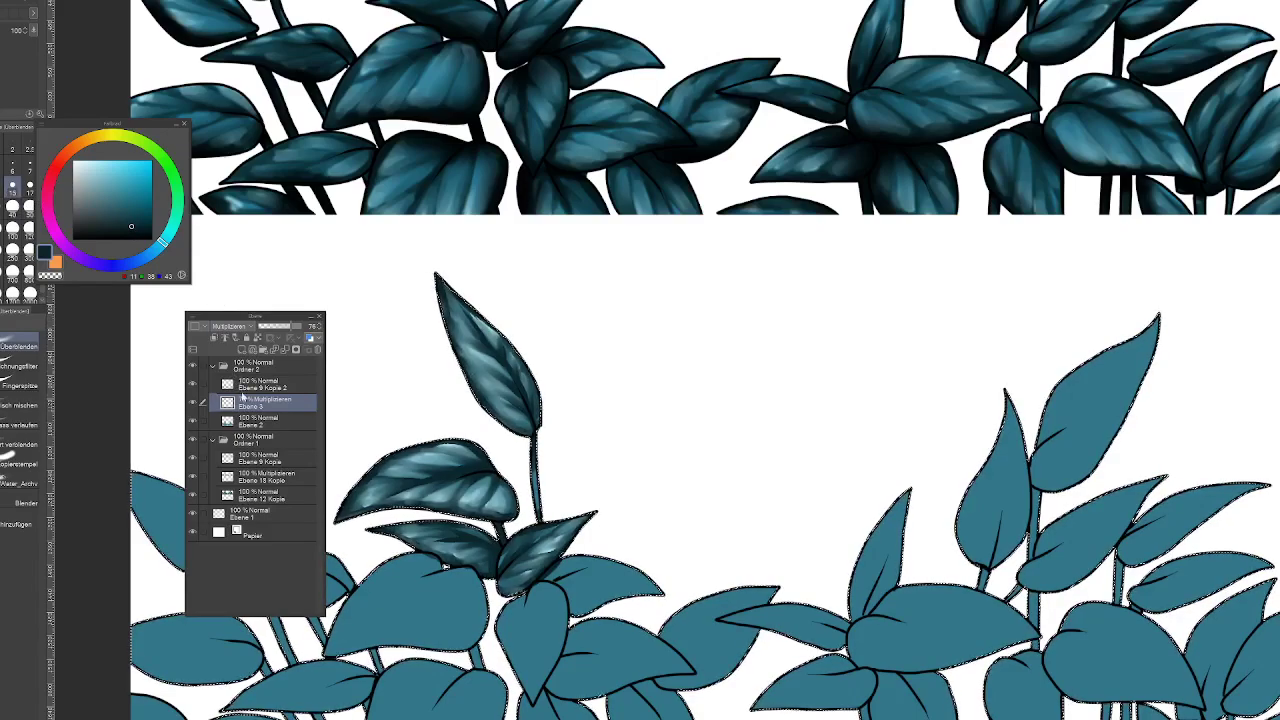
# Step: Darken the veins and edges of the tall upper leaf with the pen on the Multiply layer, and lower the layer's opacity to about 55%
pyautogui.moveTo(292, 332); pyautogui.dragTo(290, 334)
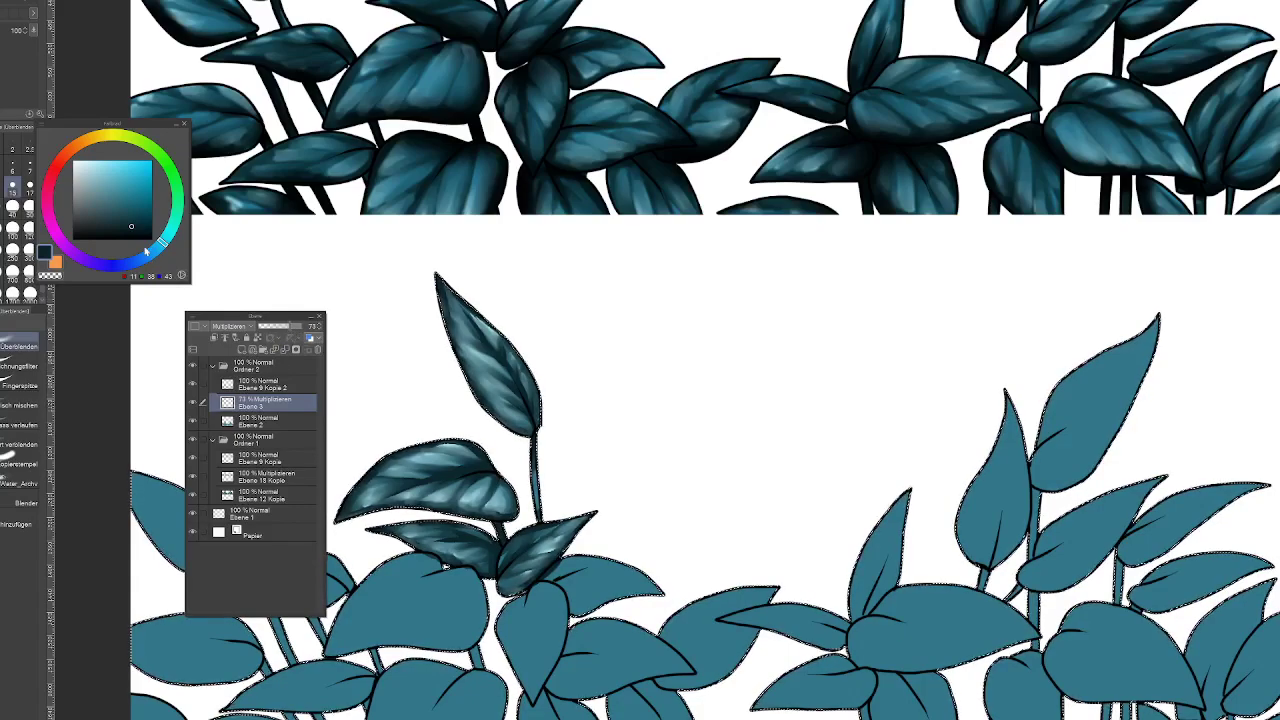
pyautogui.press('p')
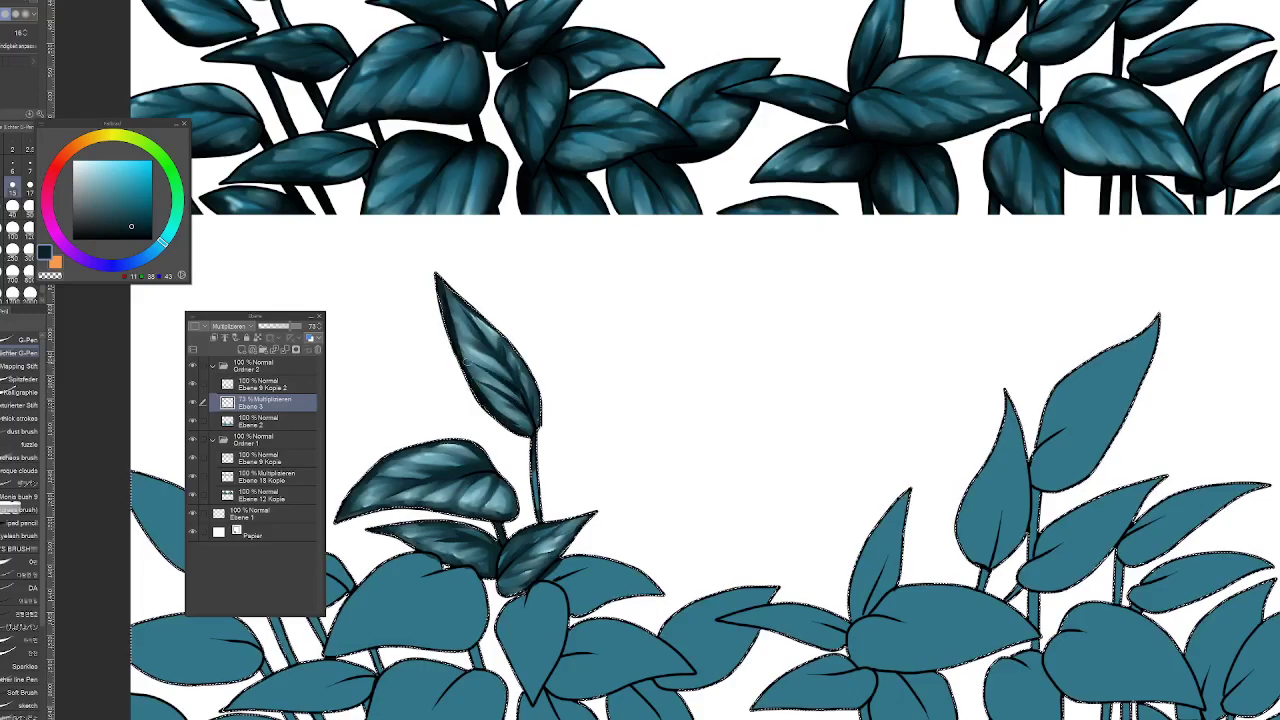
pyautogui.moveTo(510, 373); pyautogui.dragTo(453, 331)
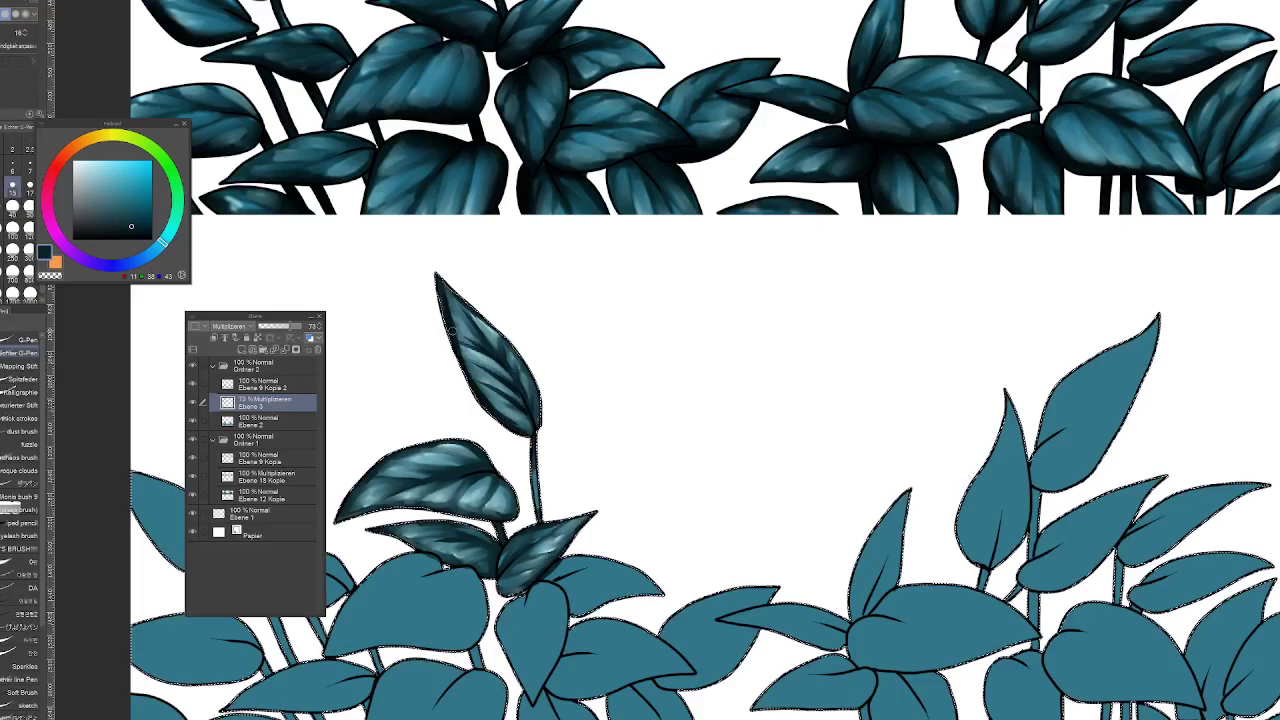
pyautogui.moveTo(292, 328); pyautogui.dragTo(284, 328)
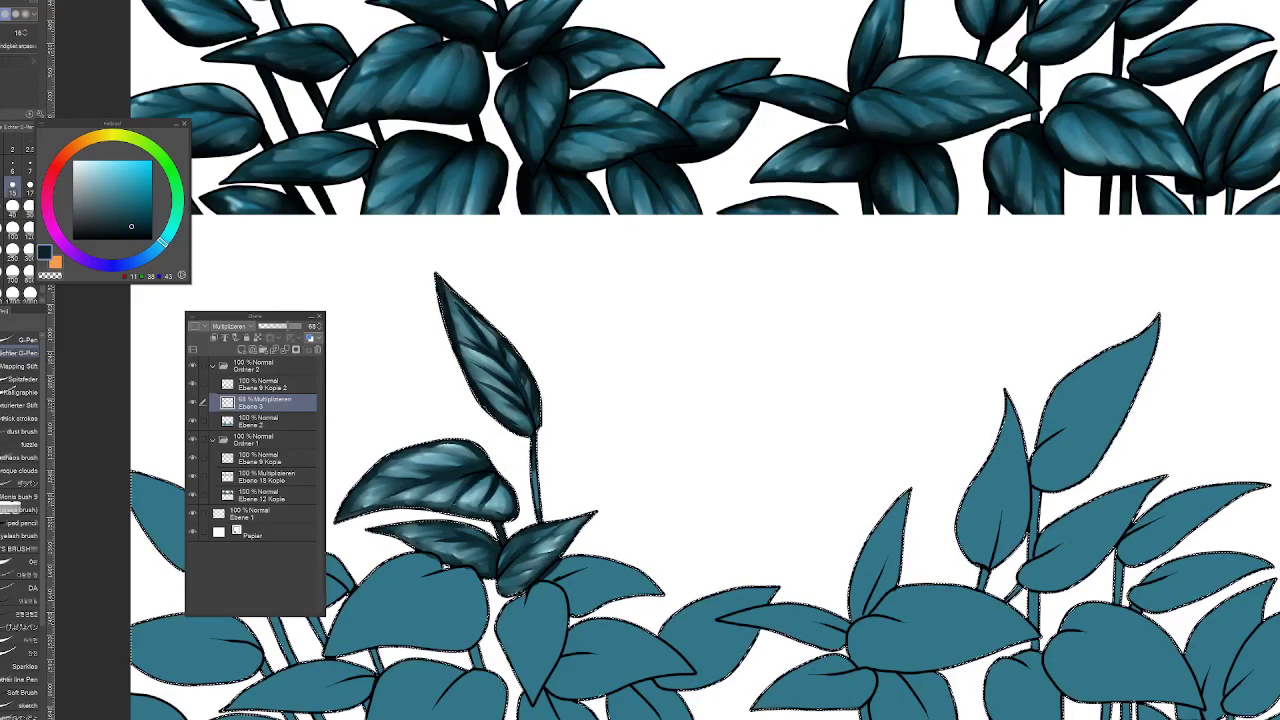
pyautogui.moveTo(293, 333); pyautogui.dragTo(285, 334)
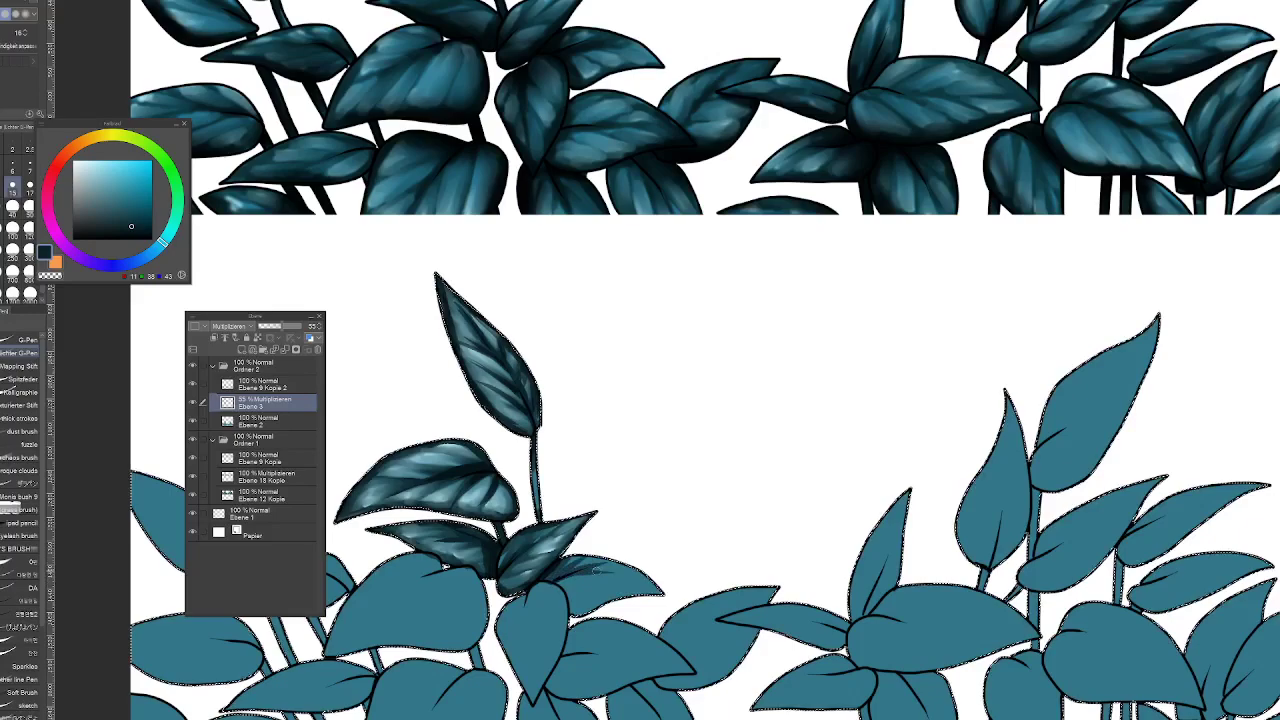
# Step: Paint dark veins on the three flat leaves below the stem on the Multiply layer, and blend the strokes on the middle leaf
pyautogui.moveTo(558, 574)
pyautogui.mouseDown()
pyautogui.moveTo(592, 568)
pyautogui.moveTo(571, 606)
pyautogui.mouseUp()
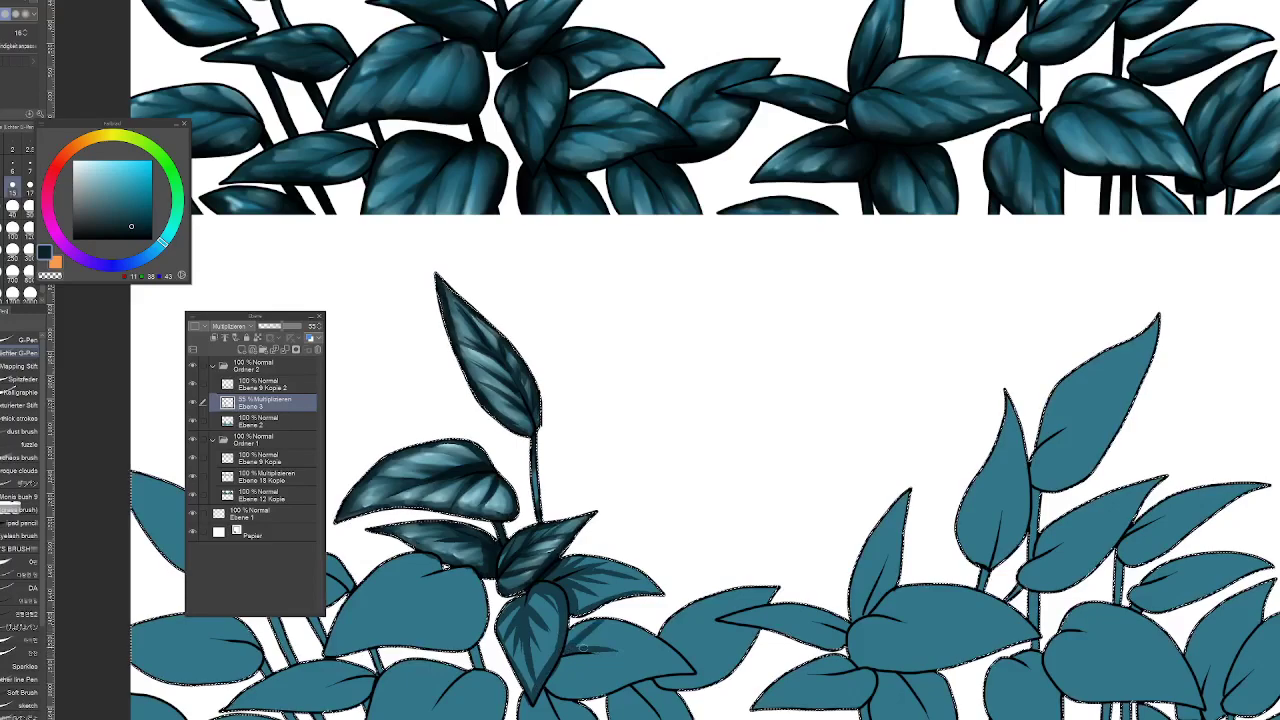
pyautogui.moveTo(598, 649); pyautogui.dragTo(678, 645)
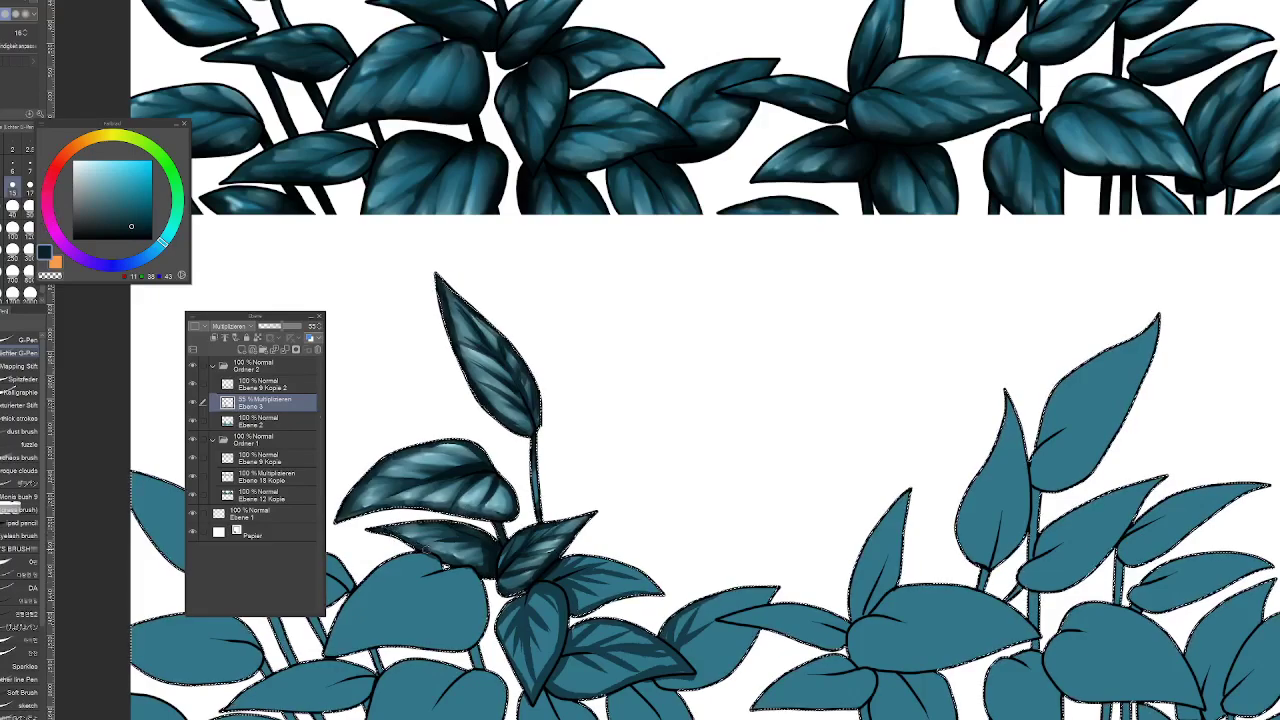
pyautogui.moveTo(396, 512); pyautogui.dragTo(362, 510)
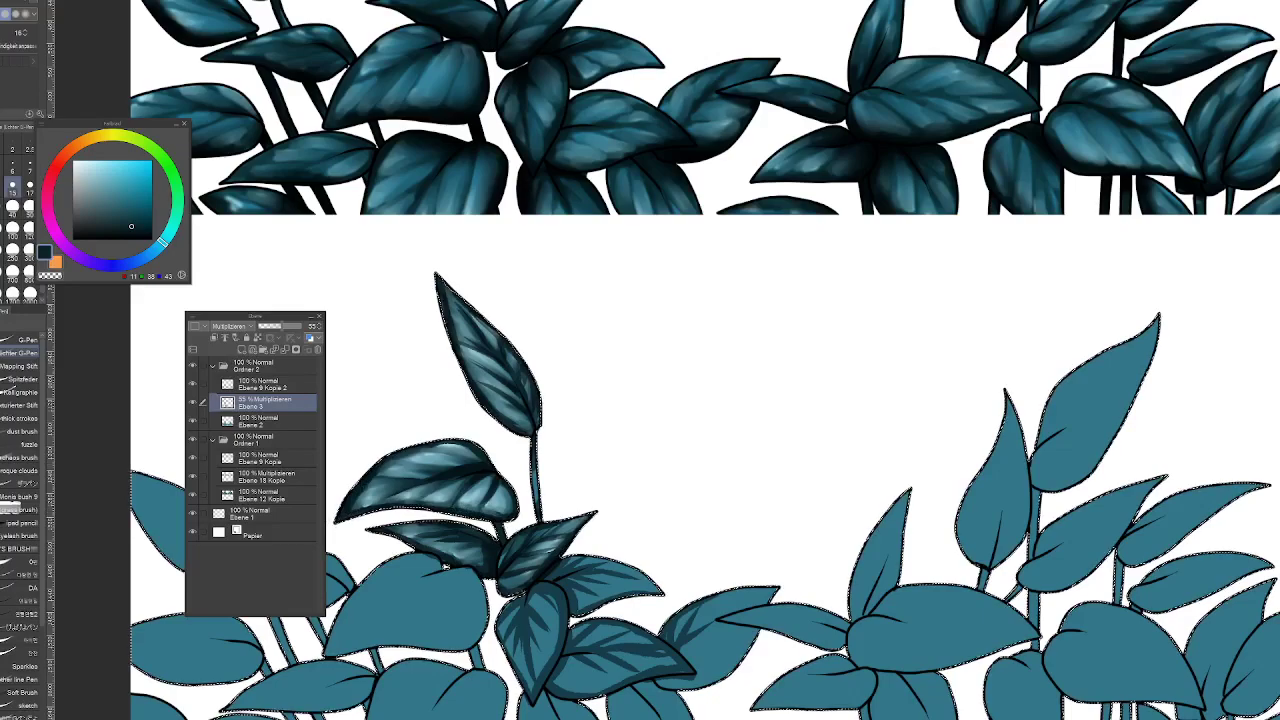
pyautogui.press('j')
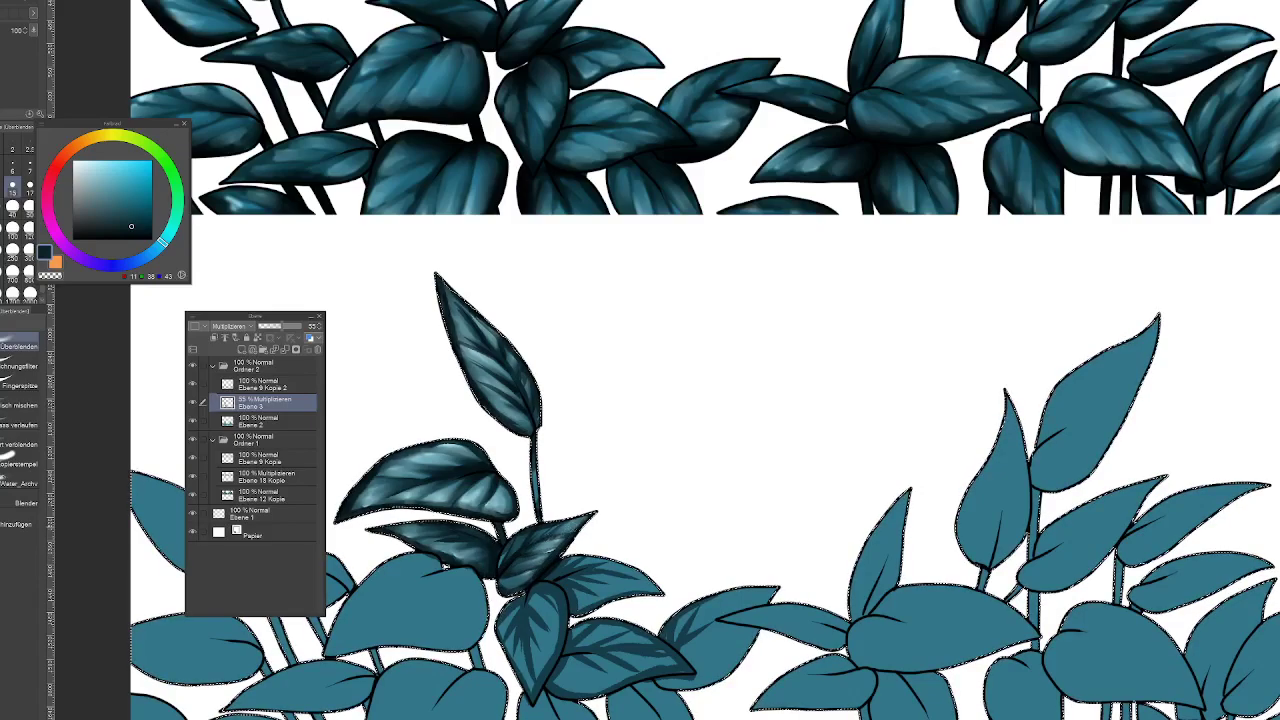
pyautogui.moveTo(499, 572); pyautogui.dragTo(539, 603)
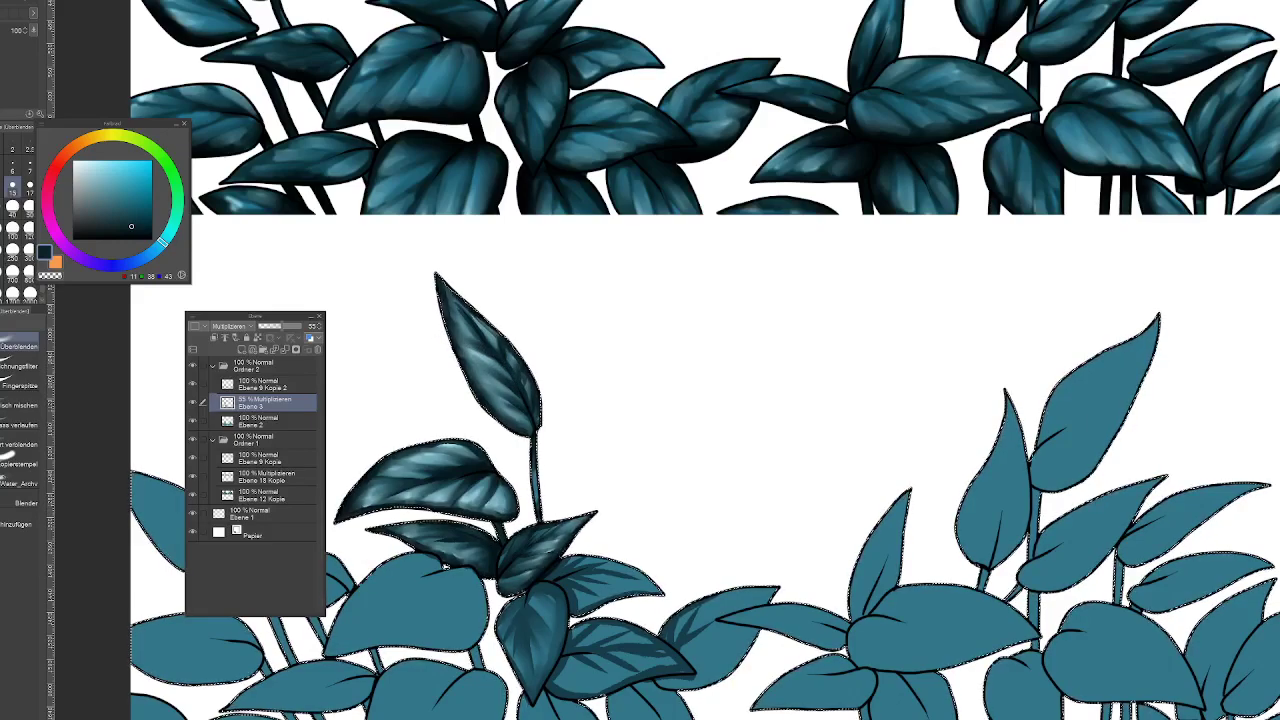
# Step: Paint pale blue highlights (RGB 196, 234, 241) on the tall upper leaf and the large leaf below it on layer Ebene 2, and blend them
pyautogui.click(88, 162)
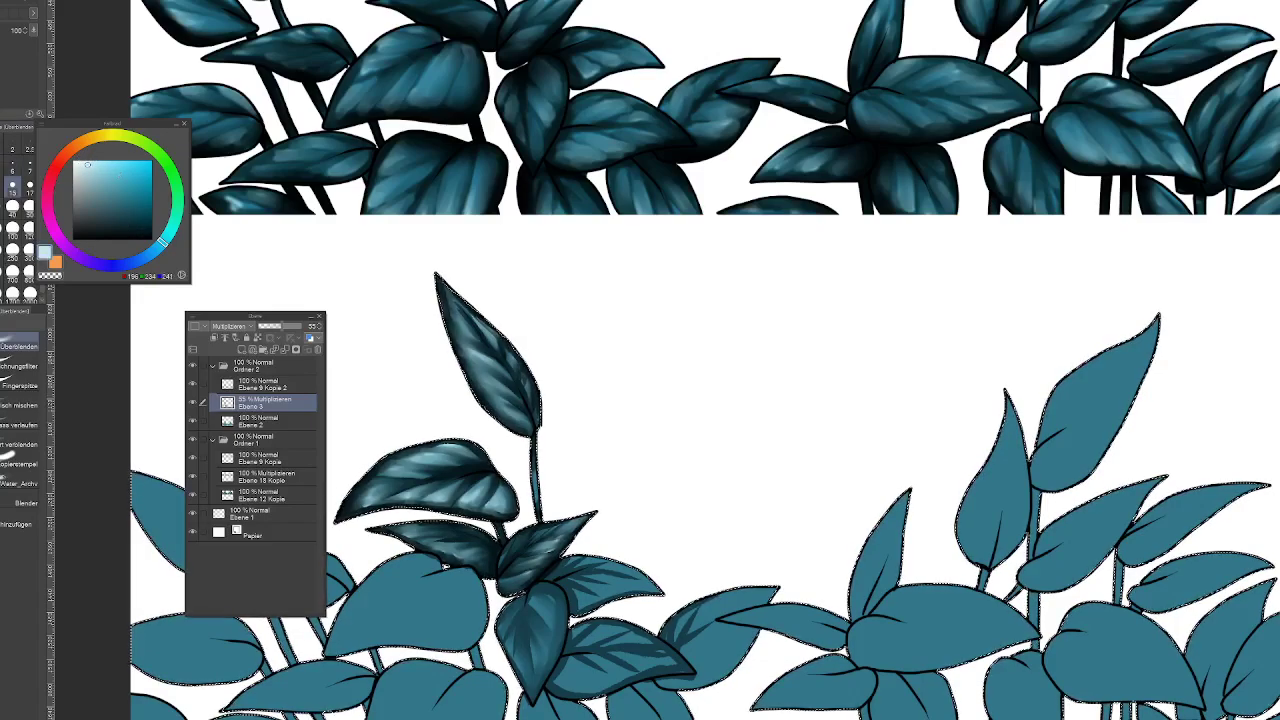
pyautogui.press('p')
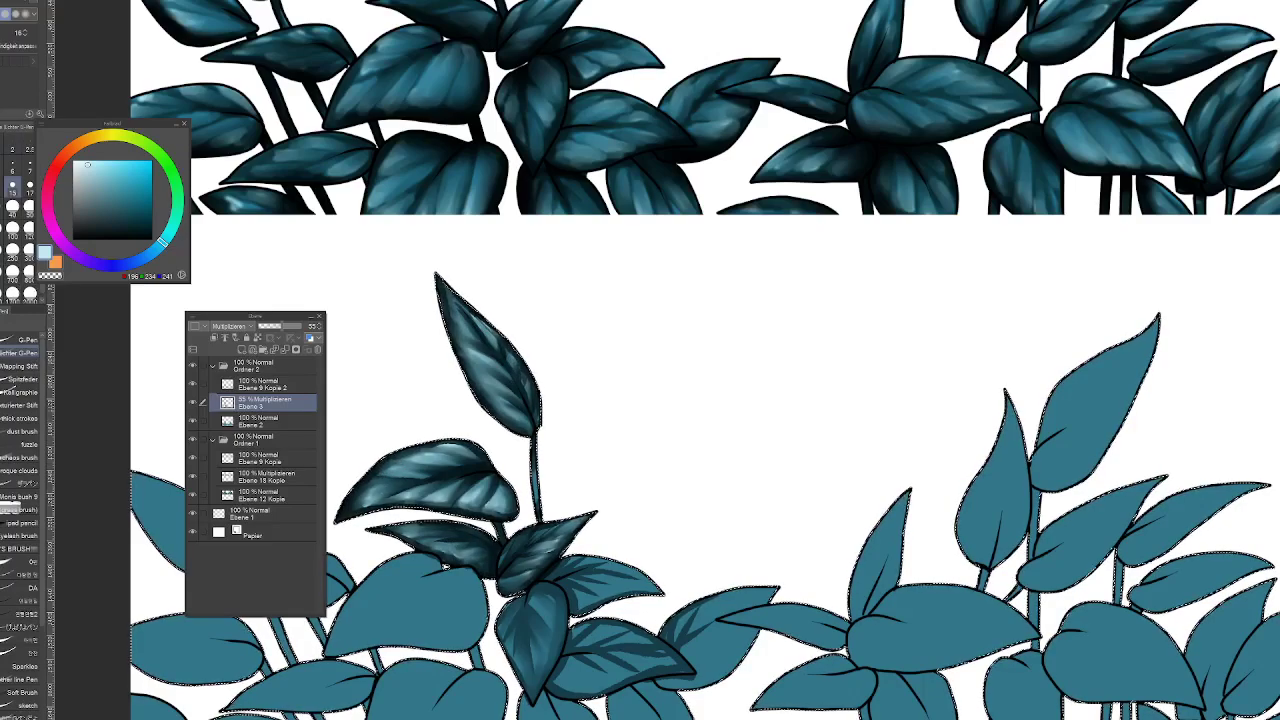
pyautogui.click(258, 420)
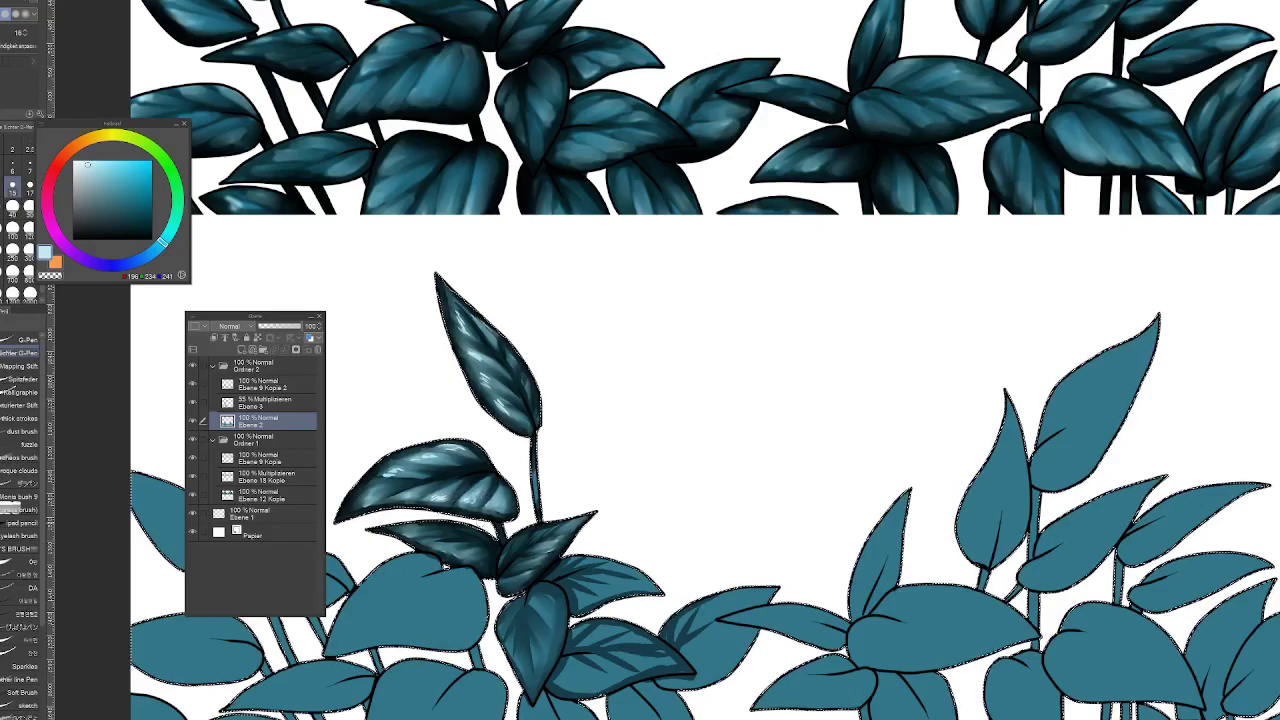
pyautogui.press('e')
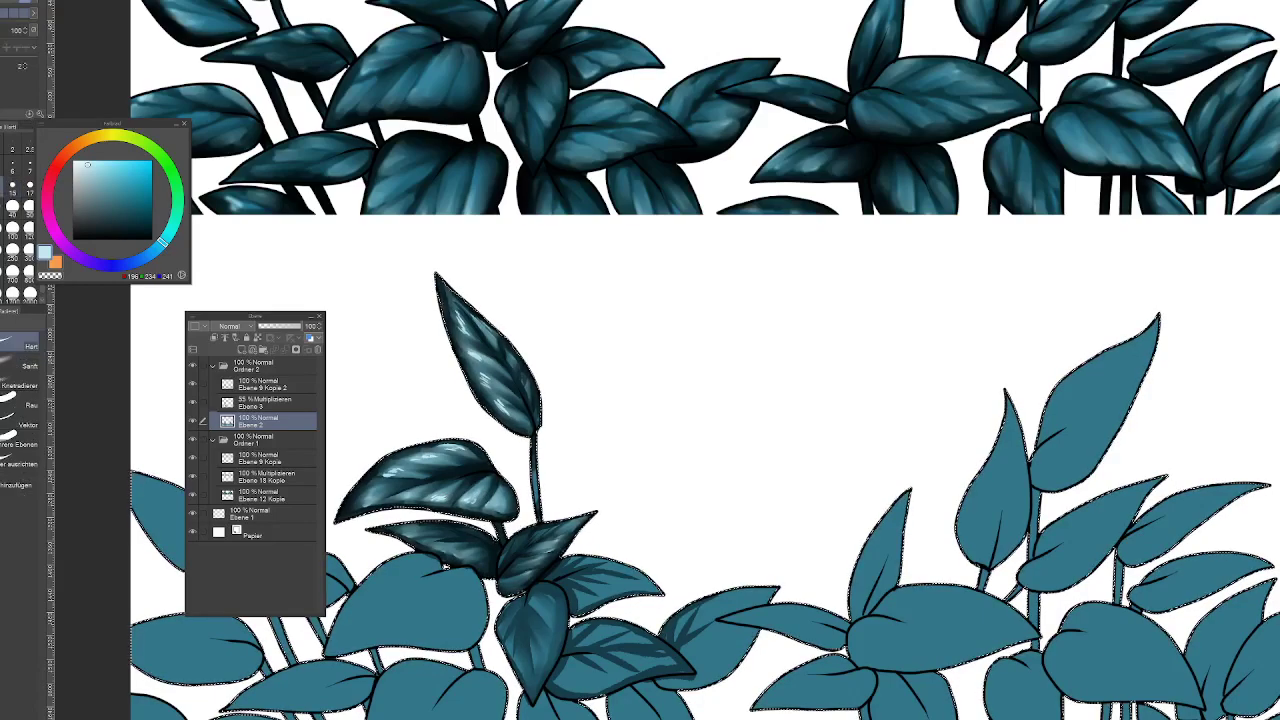
pyautogui.press('j')
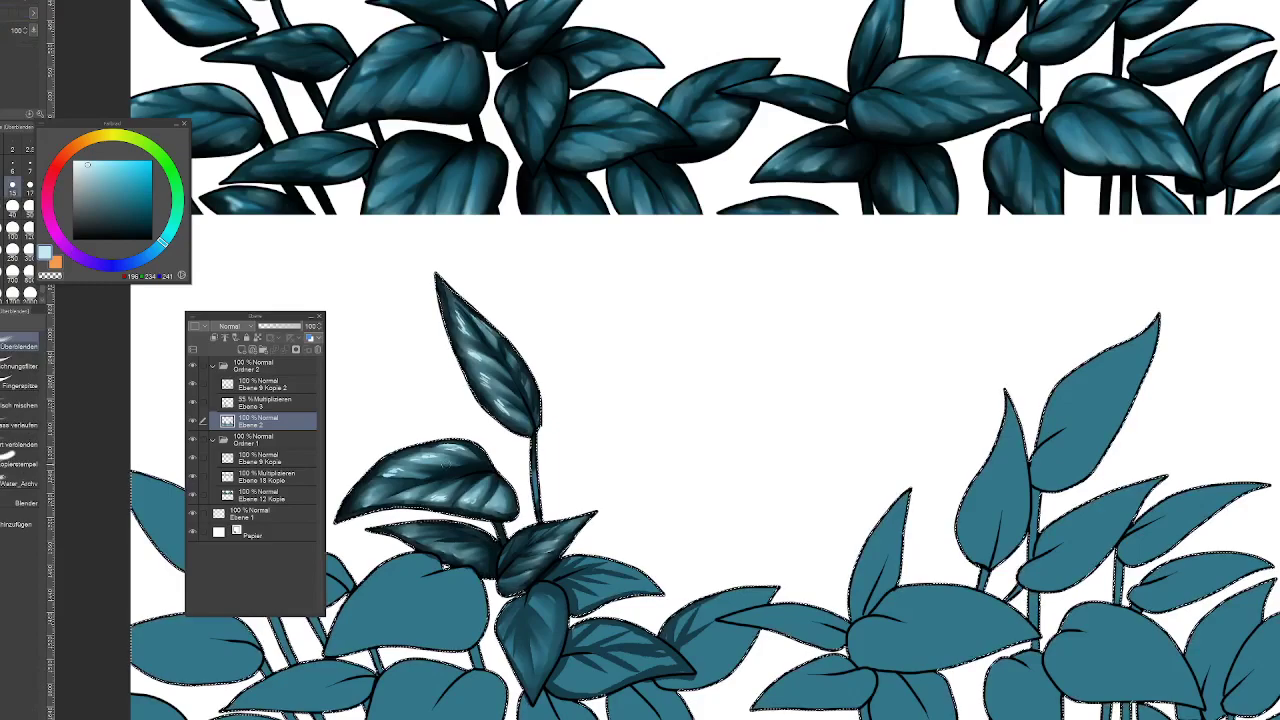